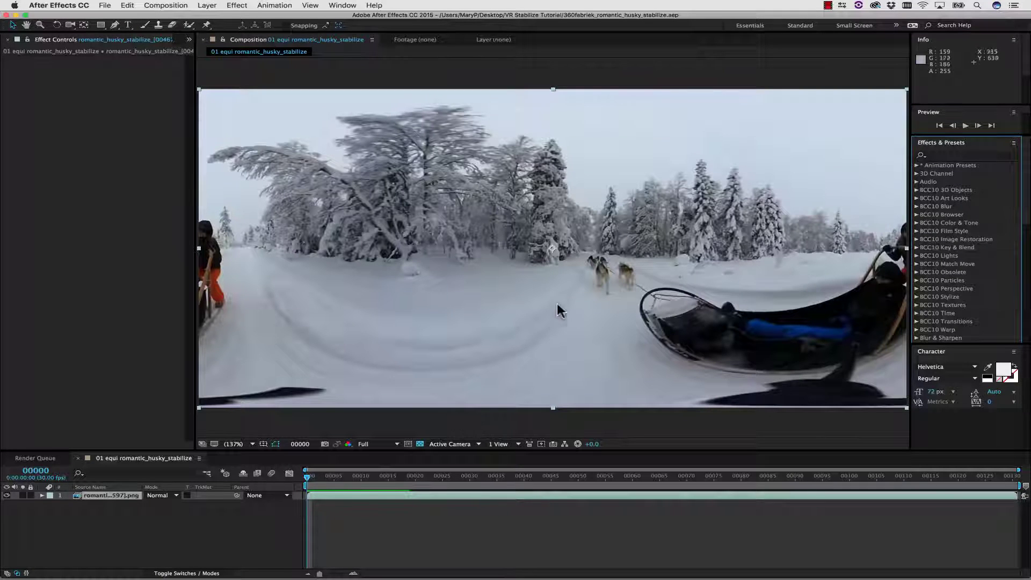
- Apply Mettle SkyBox Converter to the 360° footage layer with Output set to Cube-map
click(949, 156)
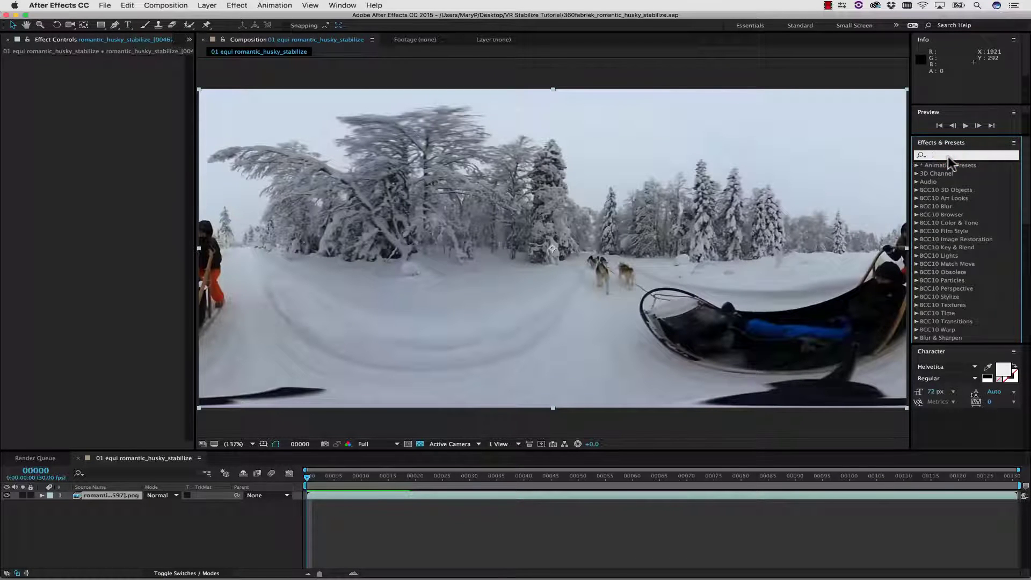
text(mettle)
click(964, 197)
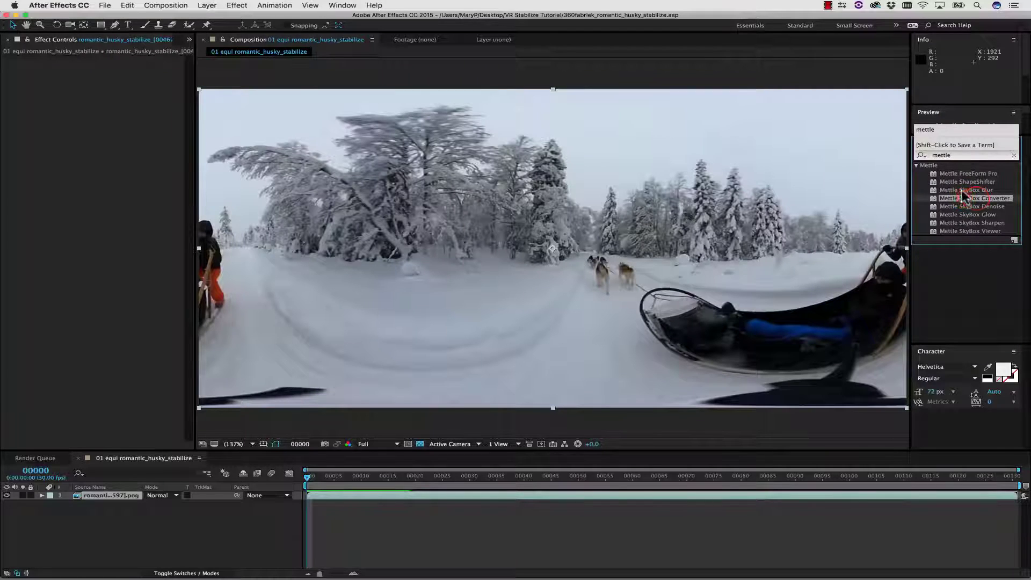
drag(964, 198, 129, 496)
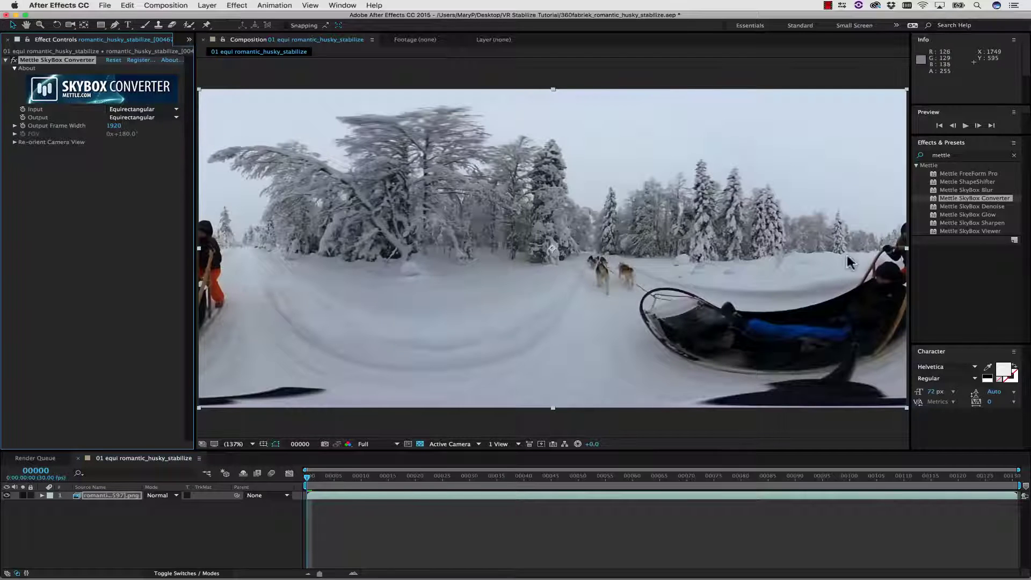
click(126, 117)
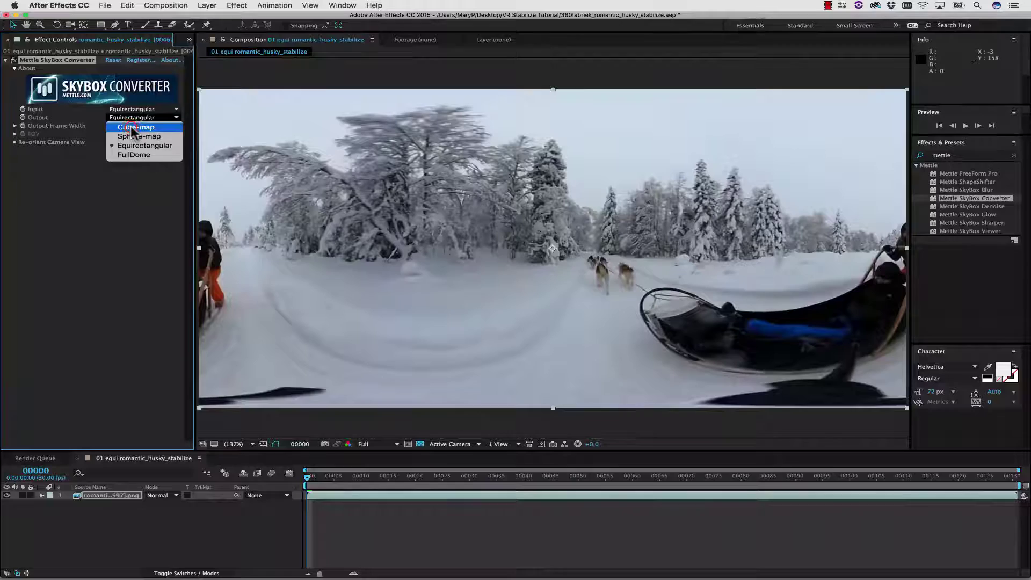
click(132, 129)
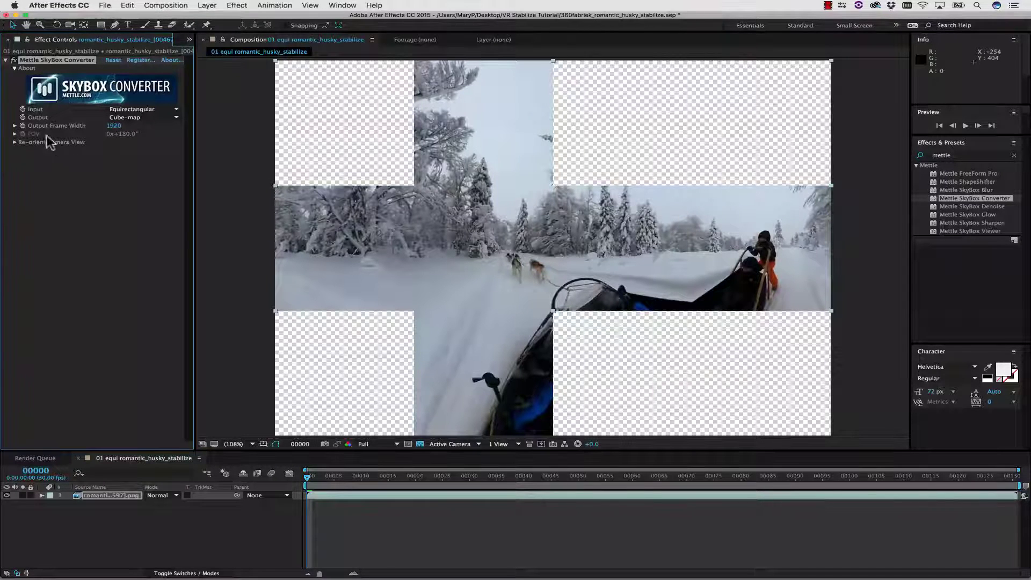
- Set Re-orient Camera View Pan (Y axis) to about 162° and check frames up to 120
click(14, 142)
drag(118, 178, 221, 174)
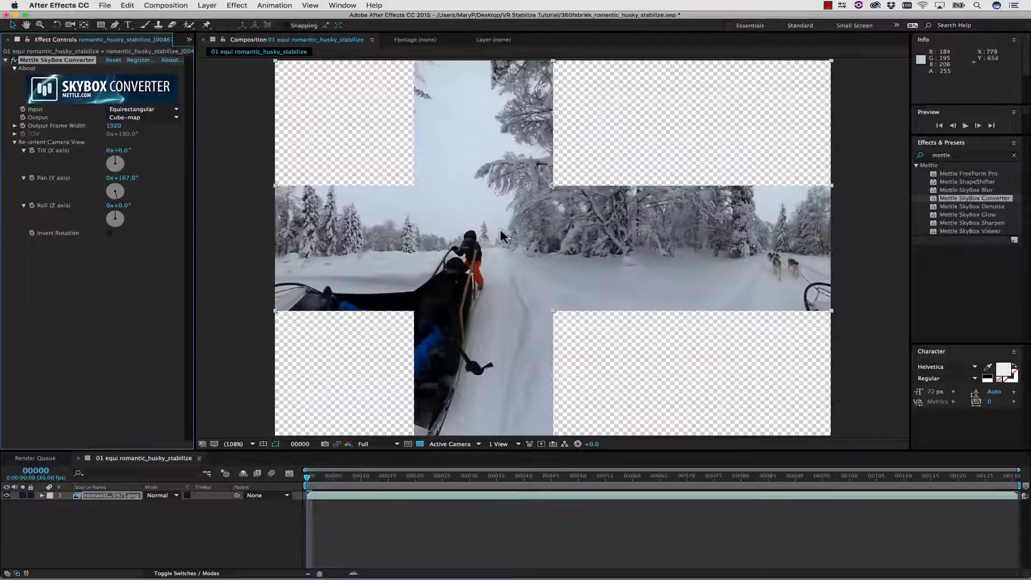
click(331, 475)
drag(340, 471, 115, 421)
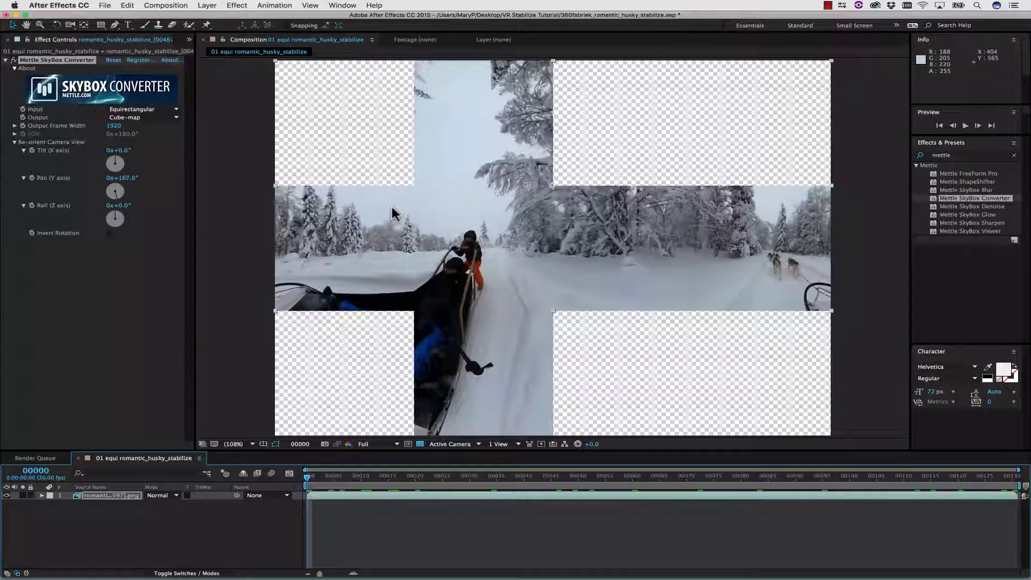
- Pre-compose the converted footage layer with Move all attributes into the new composition
click(207, 5)
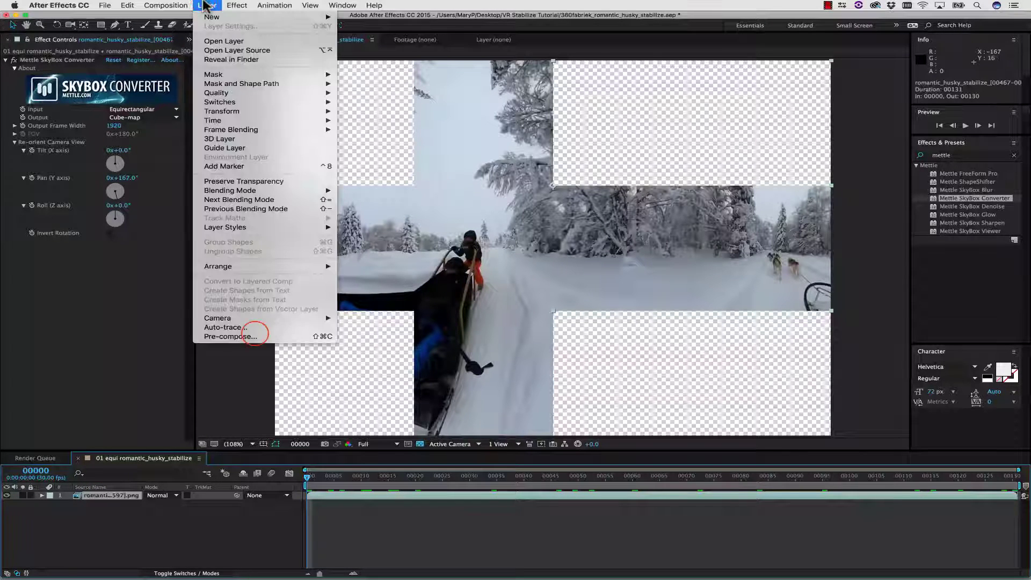
click(256, 337)
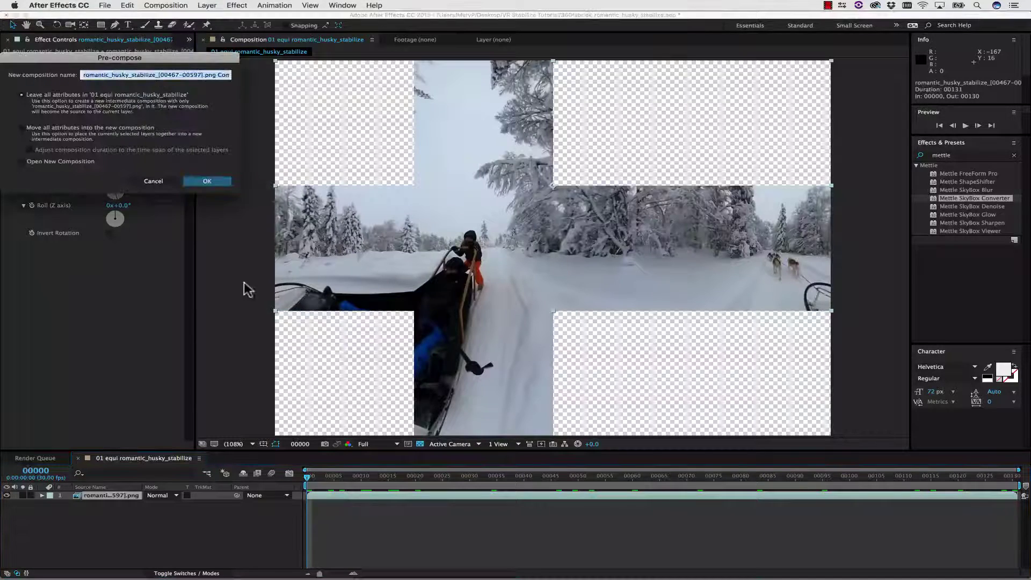
drag(101, 63, 230, 139)
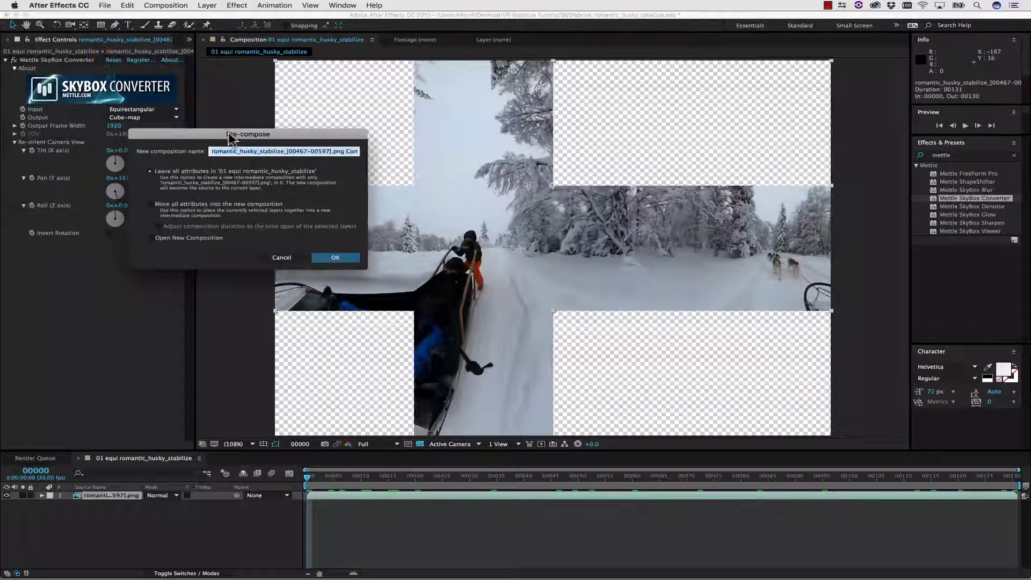
click(175, 205)
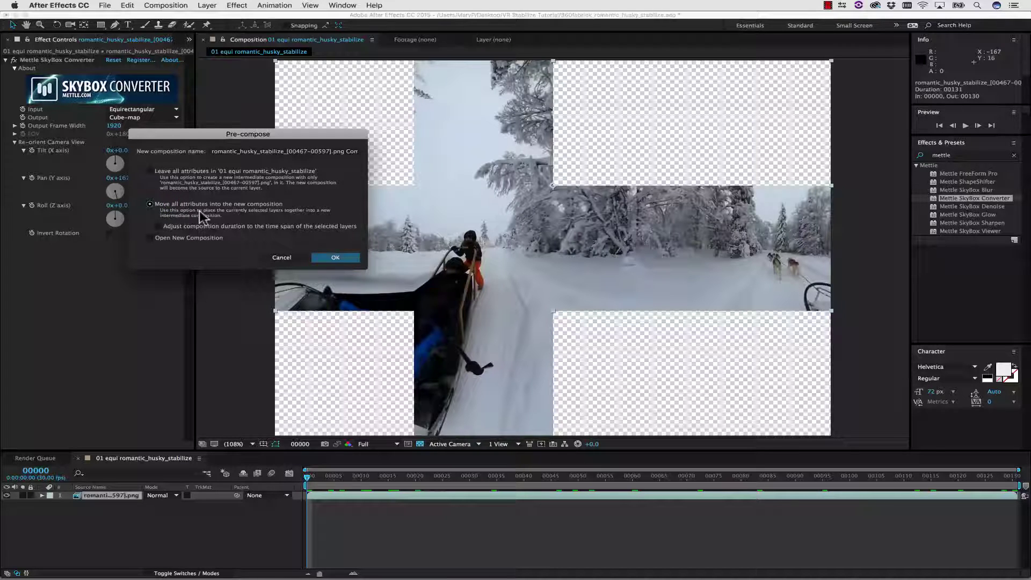
click(337, 257)
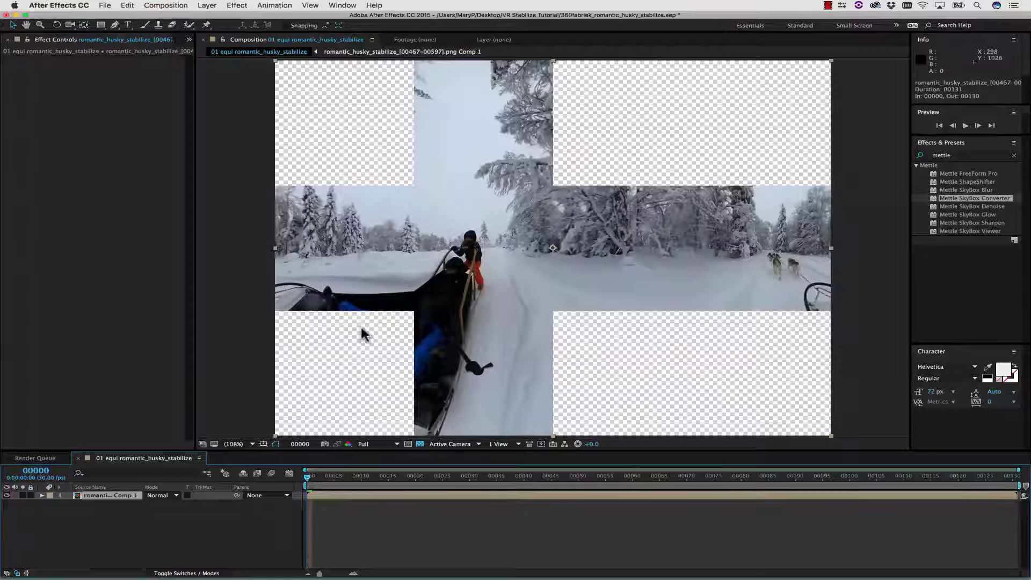
- Apply the mocha Pro effect to the precomposed layer
click(968, 155)
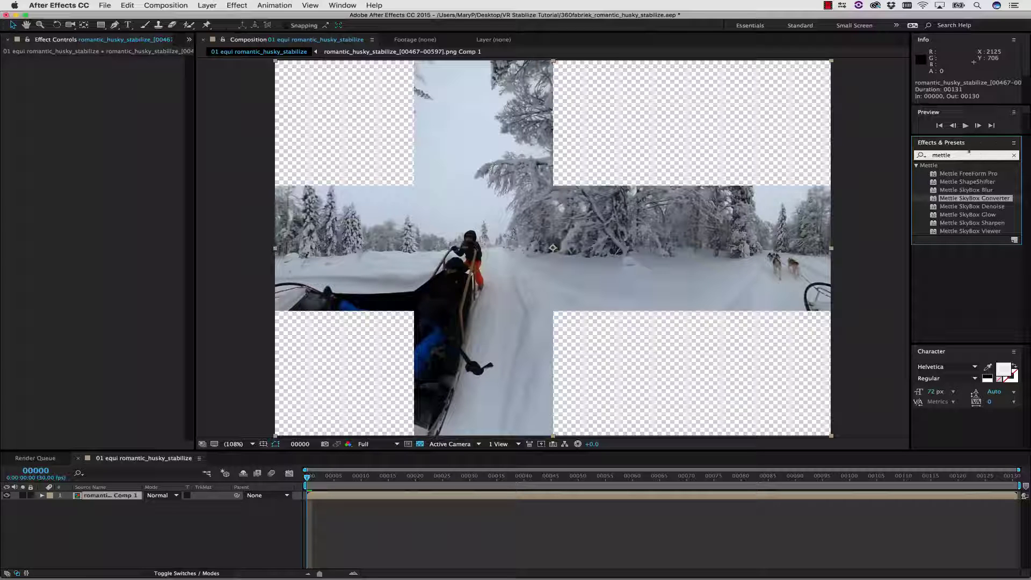
text(mocha)
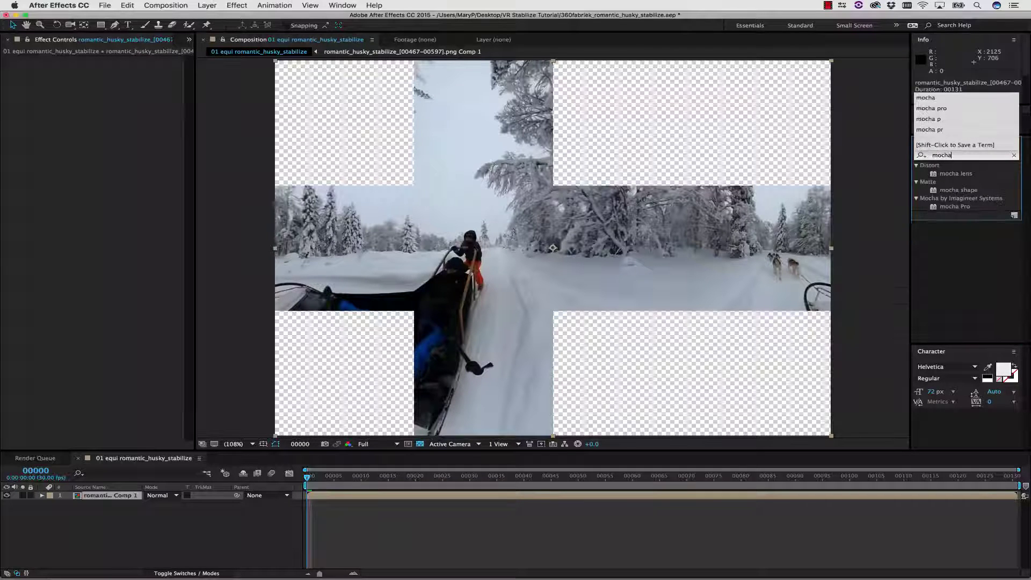
drag(955, 206, 97, 498)
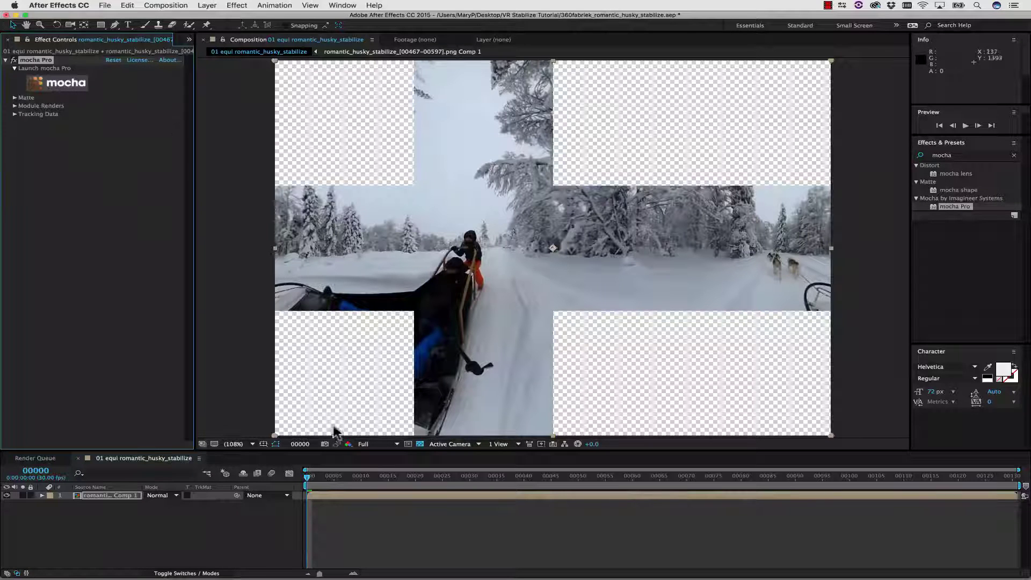
- Launch mocha Pro on the layer and zoom the viewer in on the child and snowy tree
click(76, 86)
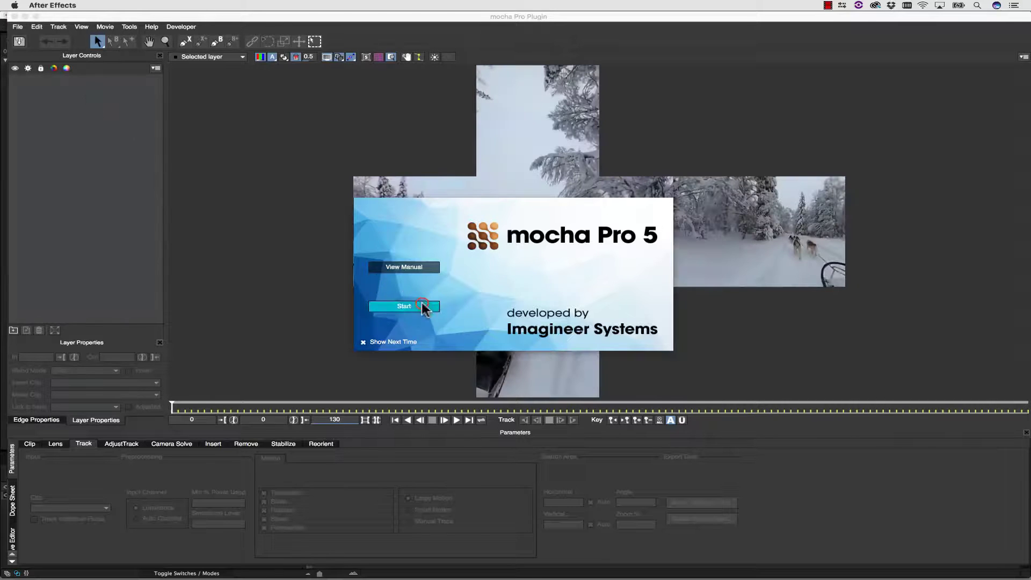
click(404, 308)
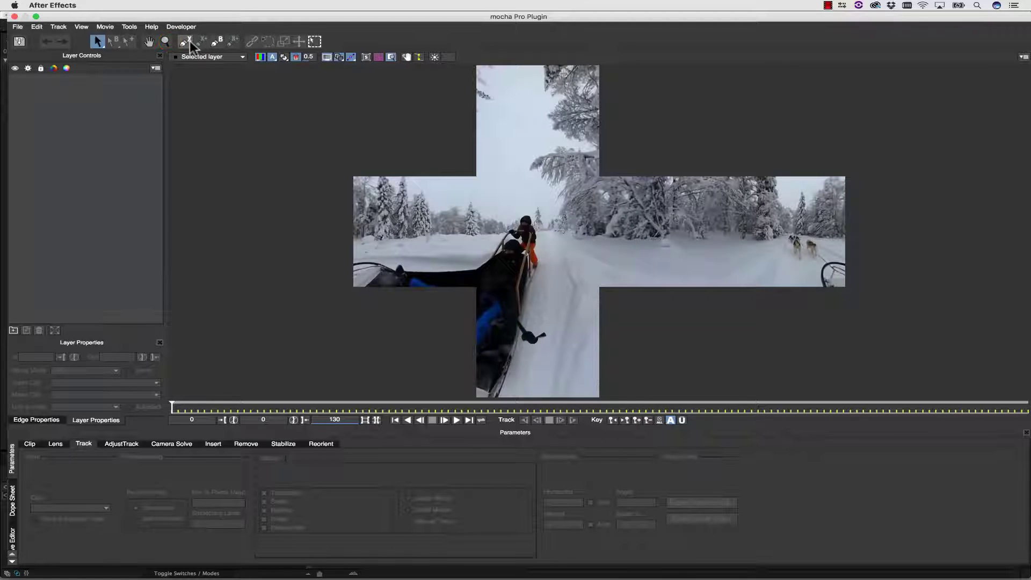
click(167, 42)
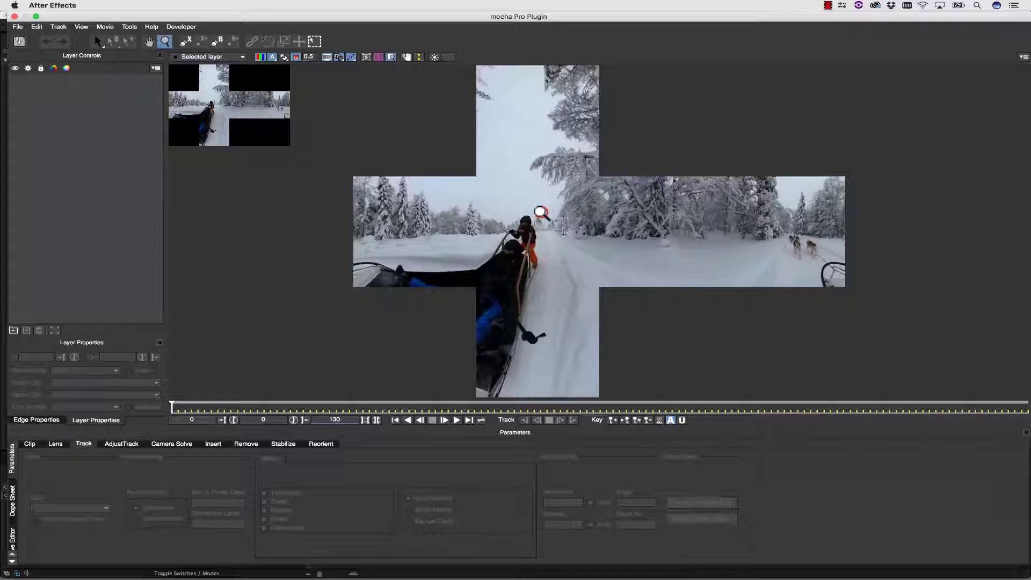
click(540, 213)
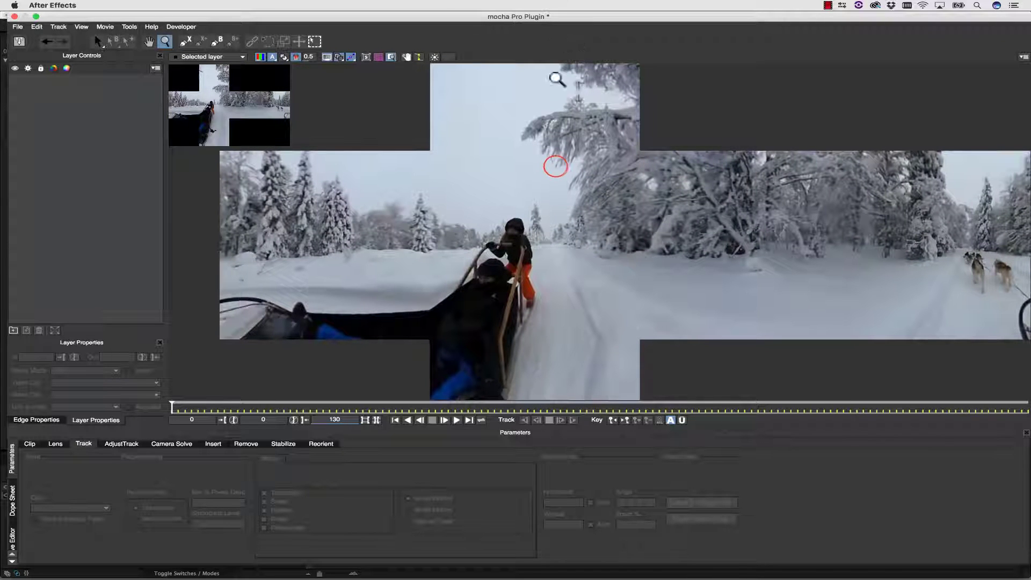
click(556, 167)
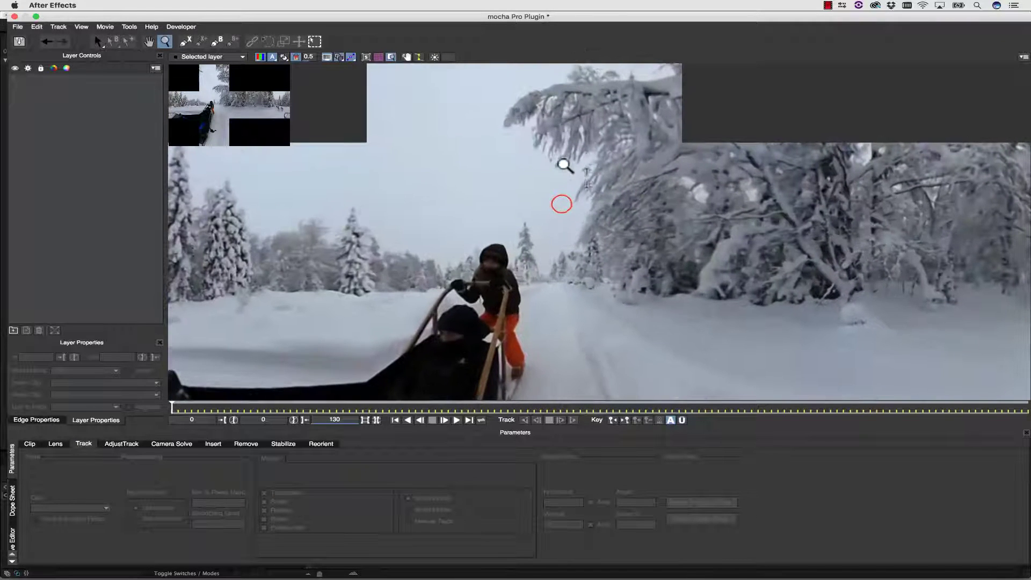
click(562, 205)
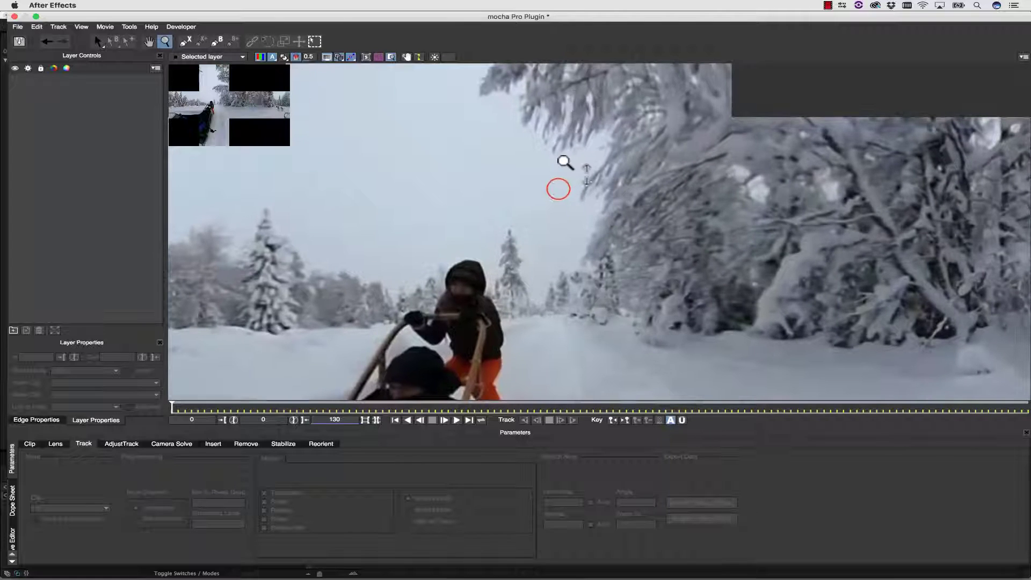
click(558, 189)
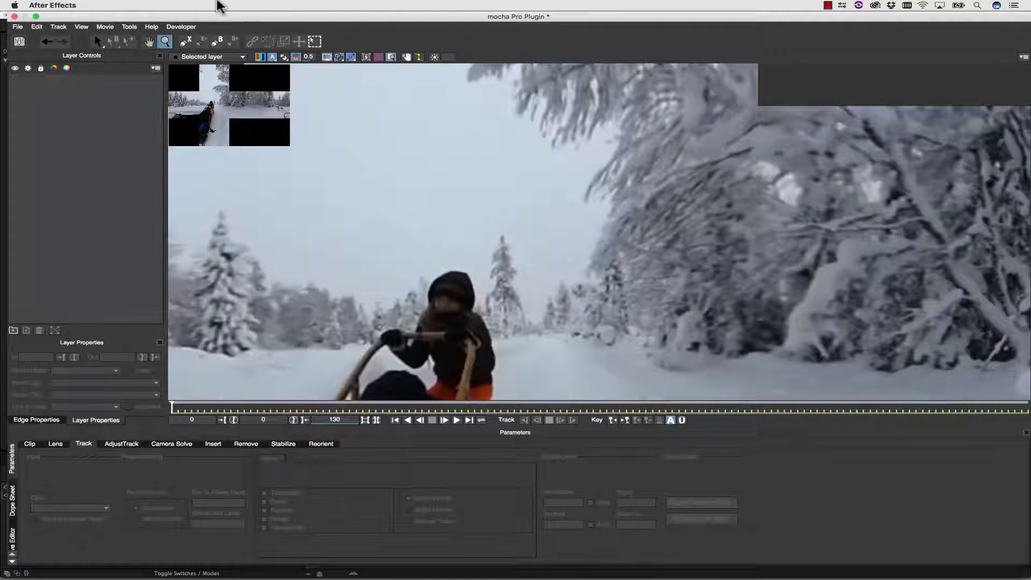
click(186, 42)
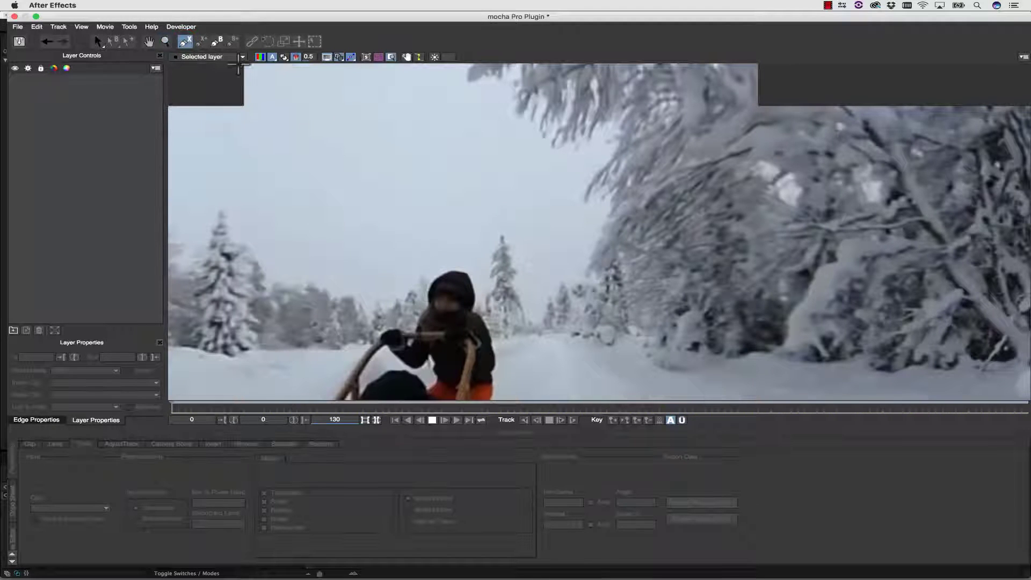
- Draw a closed X-spline around the snowy tree and exclude shear from the tracked motion
click(534, 277)
click(533, 323)
click(526, 349)
click(492, 352)
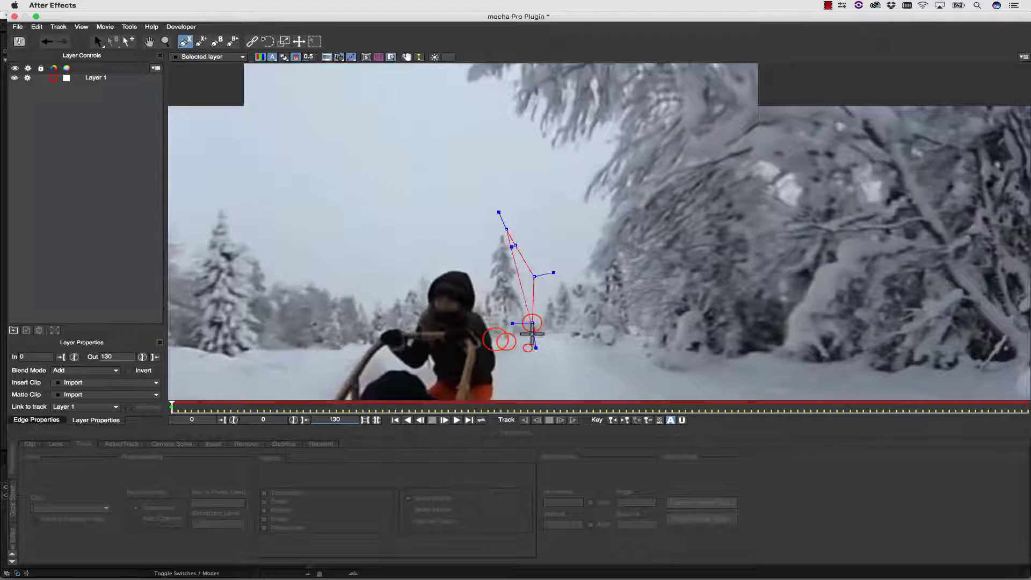
click(482, 292)
click(484, 257)
click(488, 231)
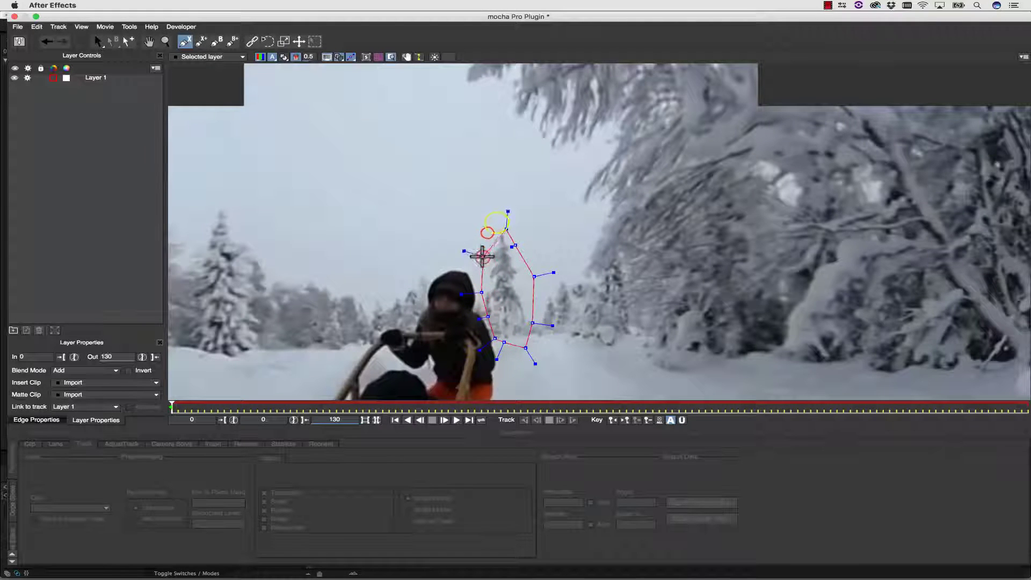
right_click(493, 227)
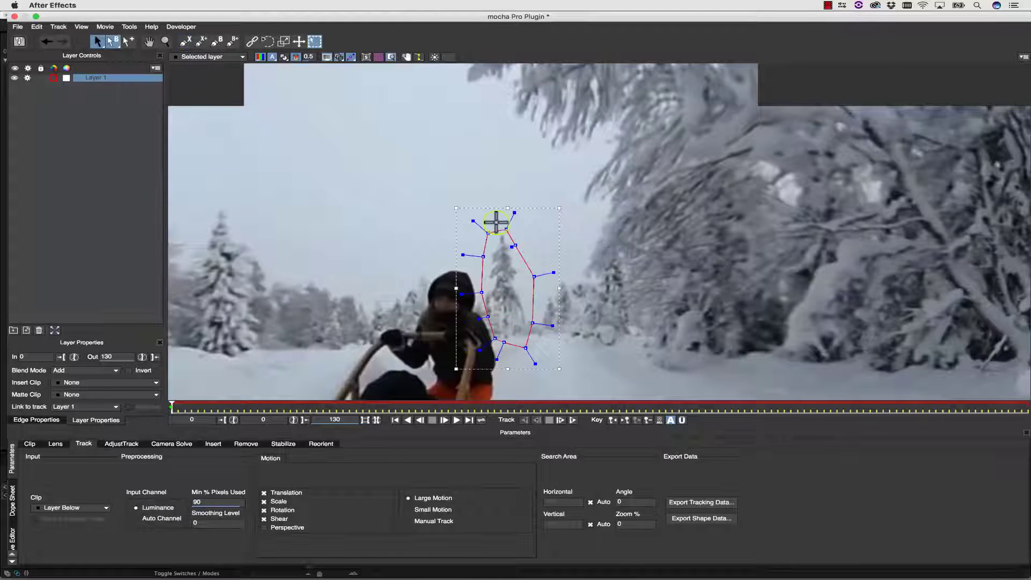
click(263, 518)
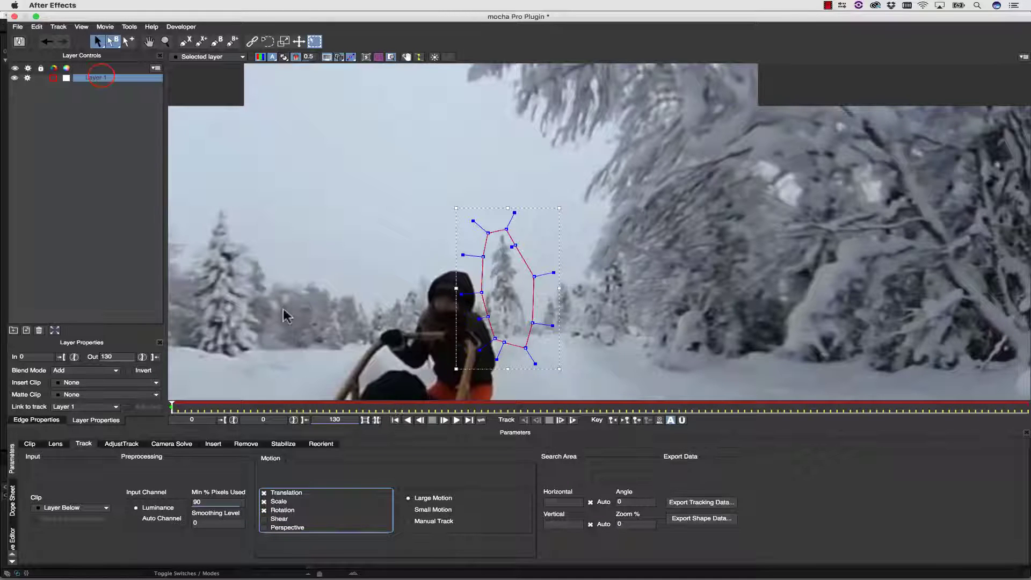
- Rename the layer 'tree track for stabilize' and toggle the matte view to check coverage
double_click(100, 76)
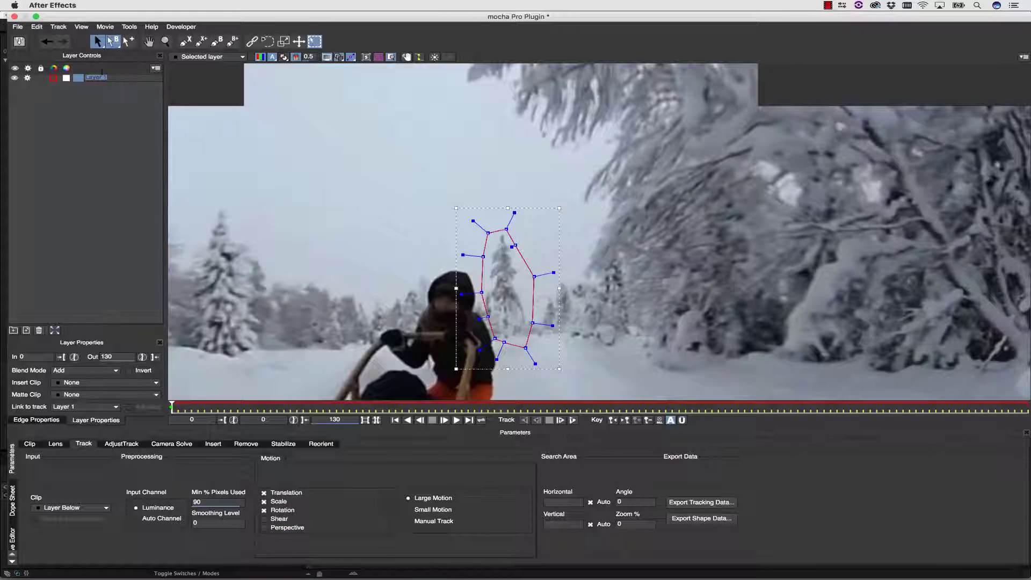
text(tree track for stabilize)
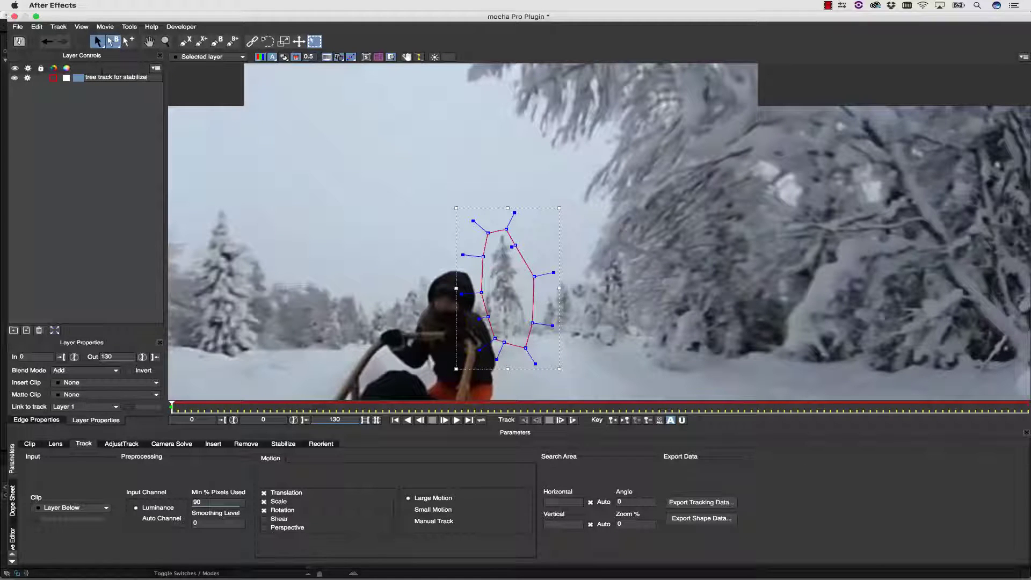
key(Return)
click(284, 56)
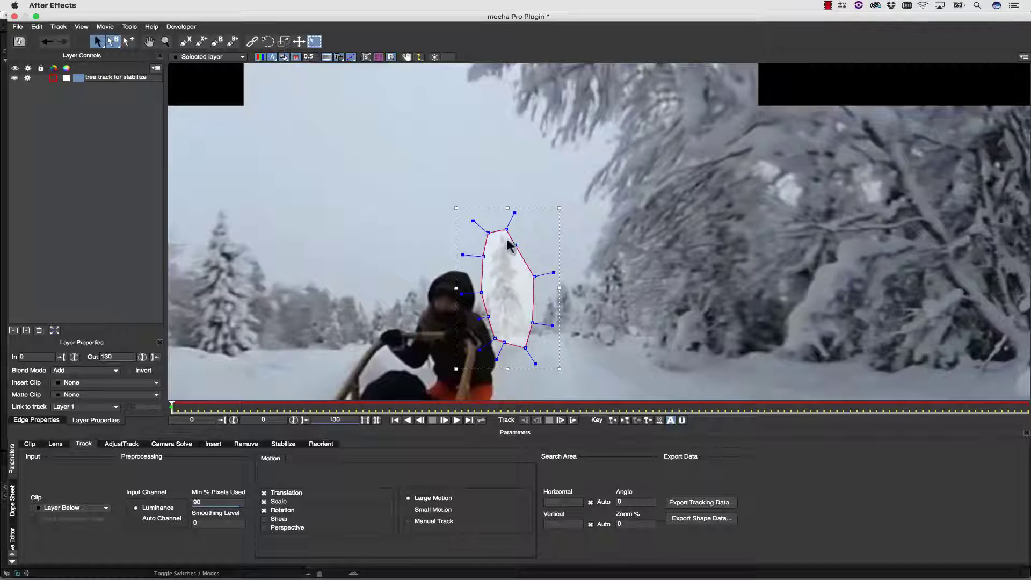
click(283, 57)
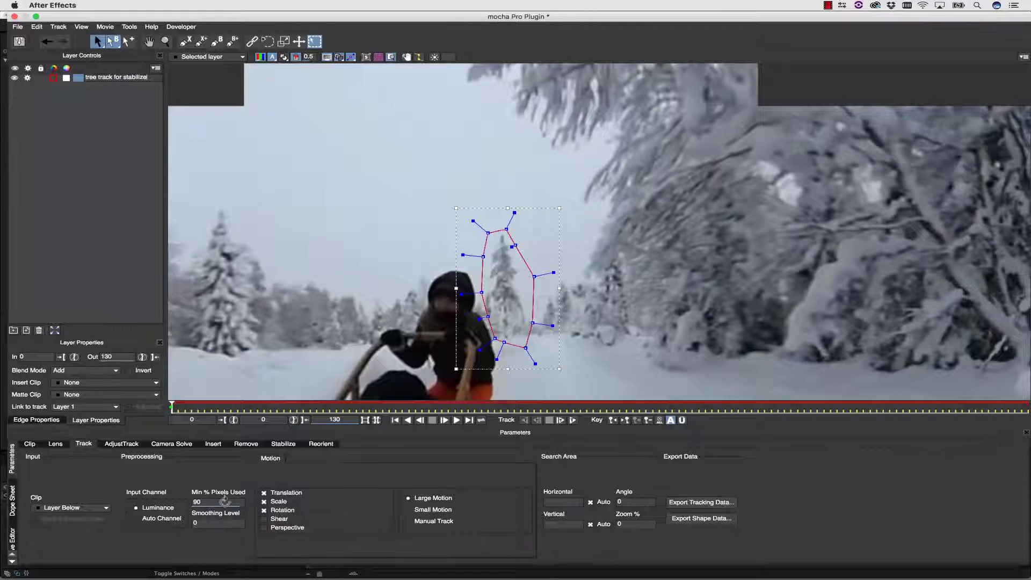
key(Return)
- Track the tree shape forward and copy After Effects Transform Data to the clipboard
click(573, 420)
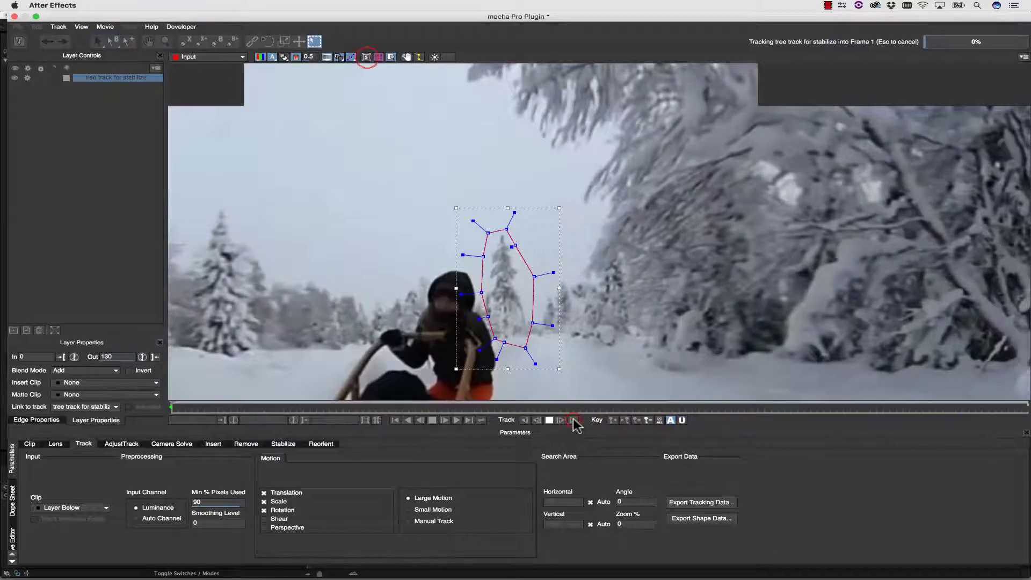
click(366, 56)
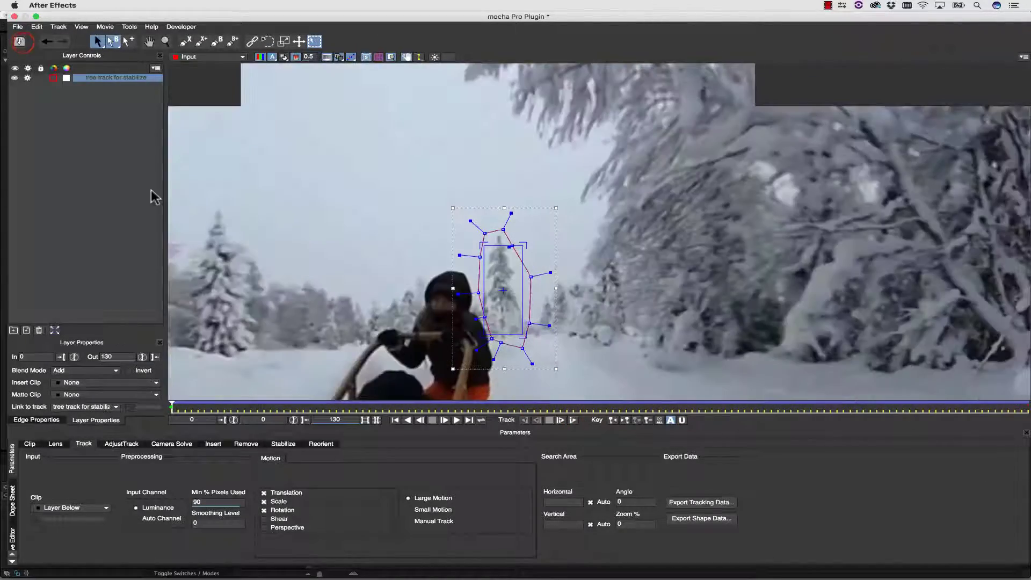
click(686, 505)
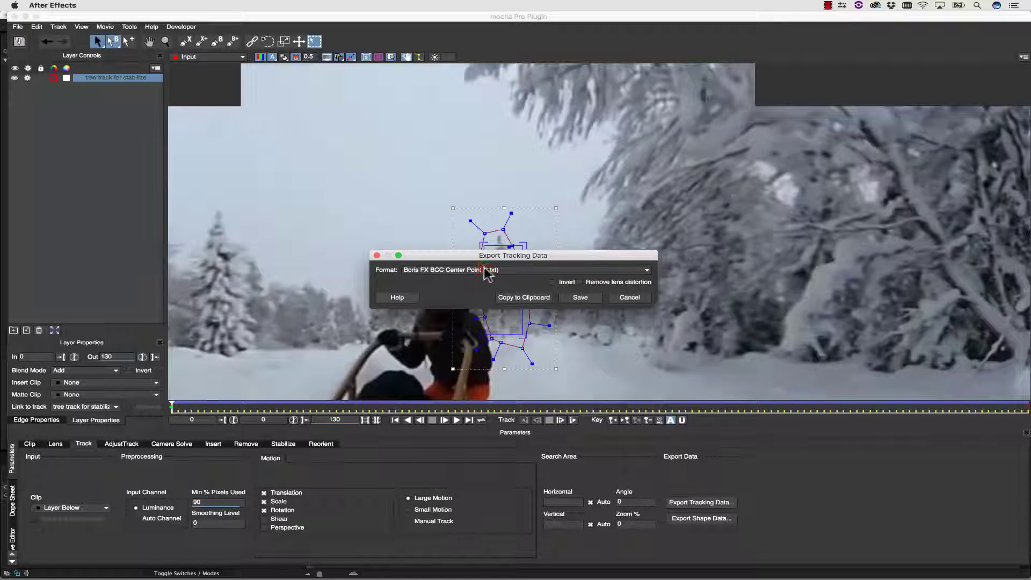
click(486, 269)
click(454, 295)
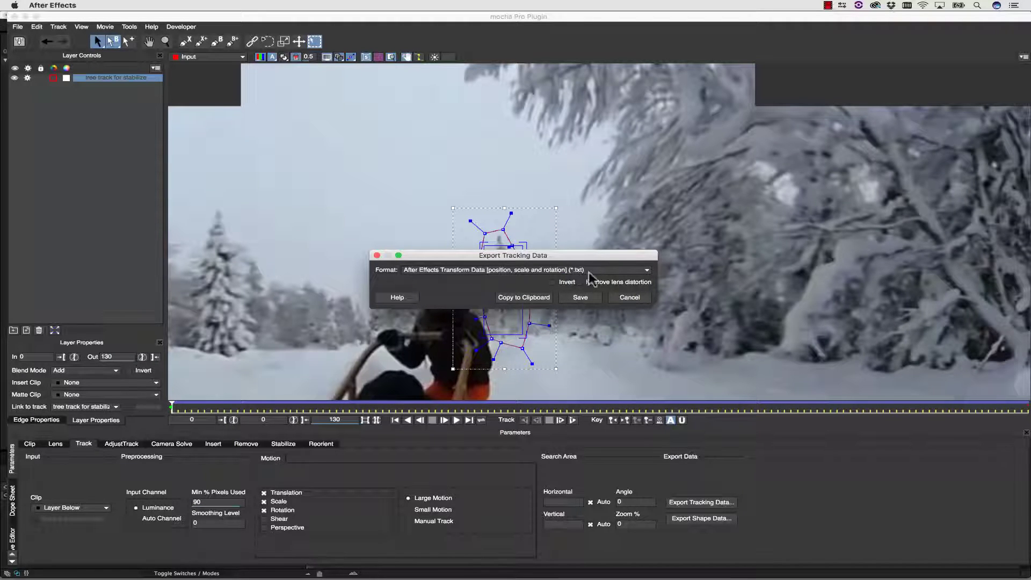
click(524, 297)
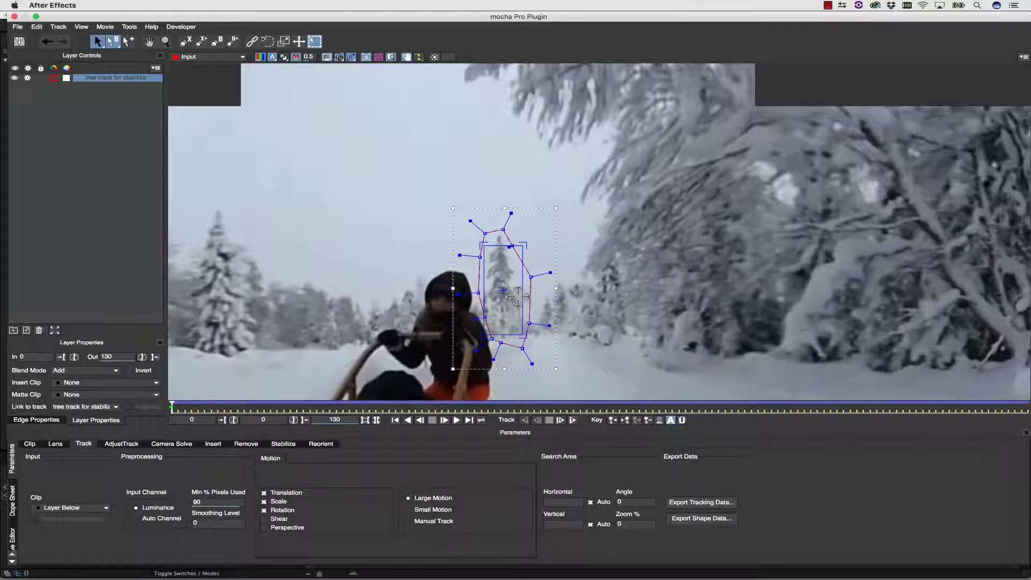
- Close mocha Pro and add a Null Object layer, Null 1, to the composition
click(14, 17)
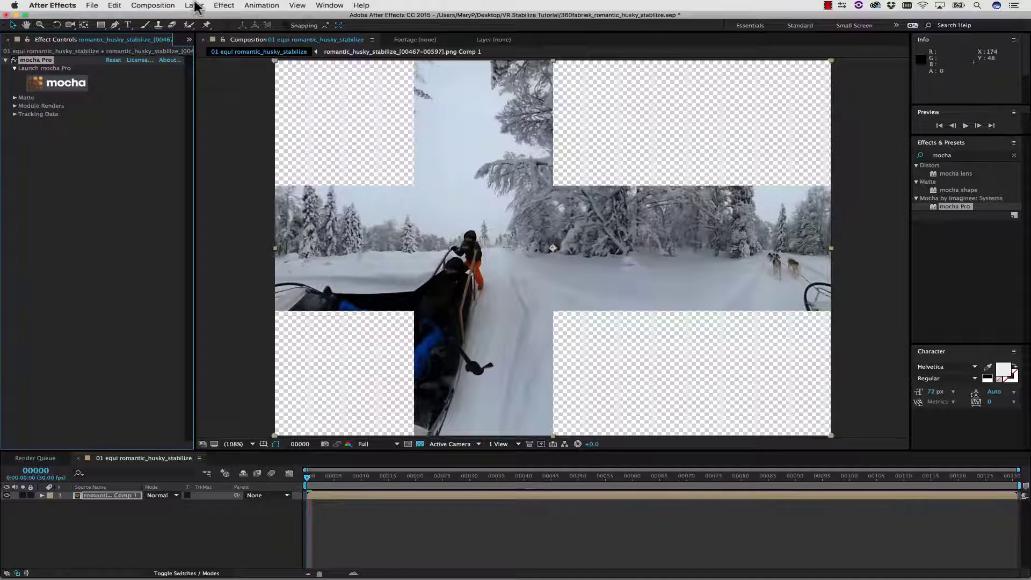
click(195, 5)
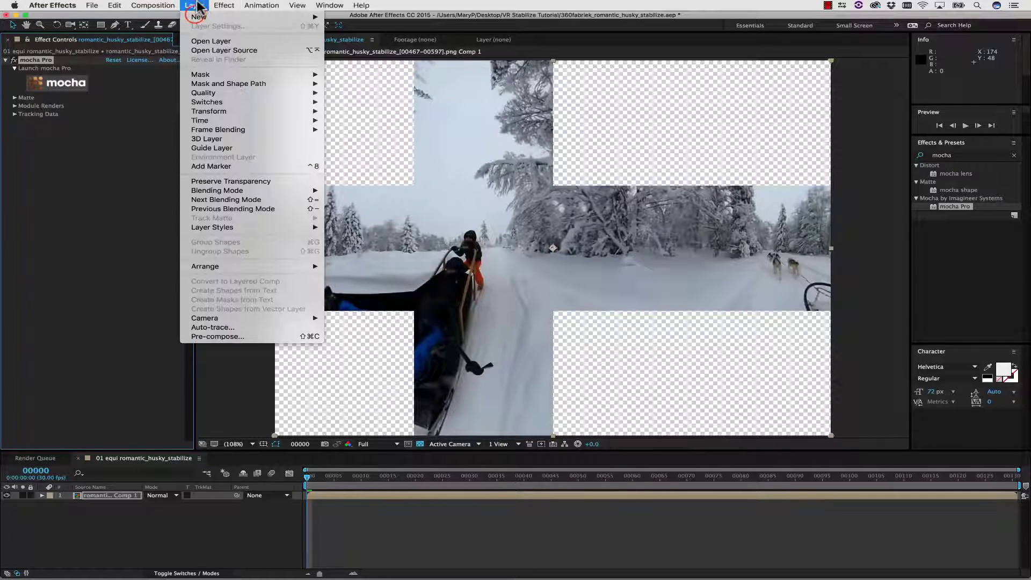
mouse_move(200, 17)
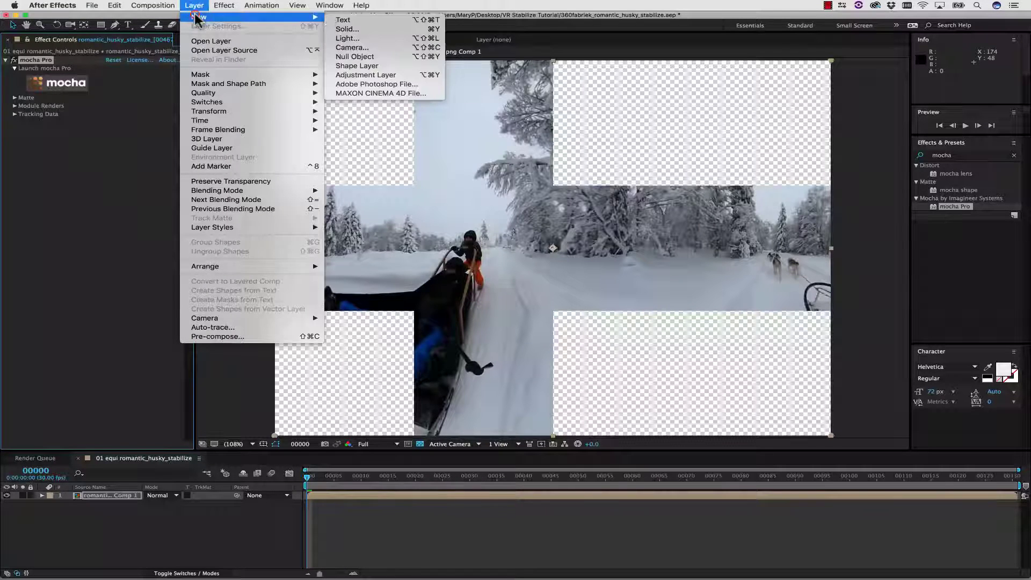
click(352, 56)
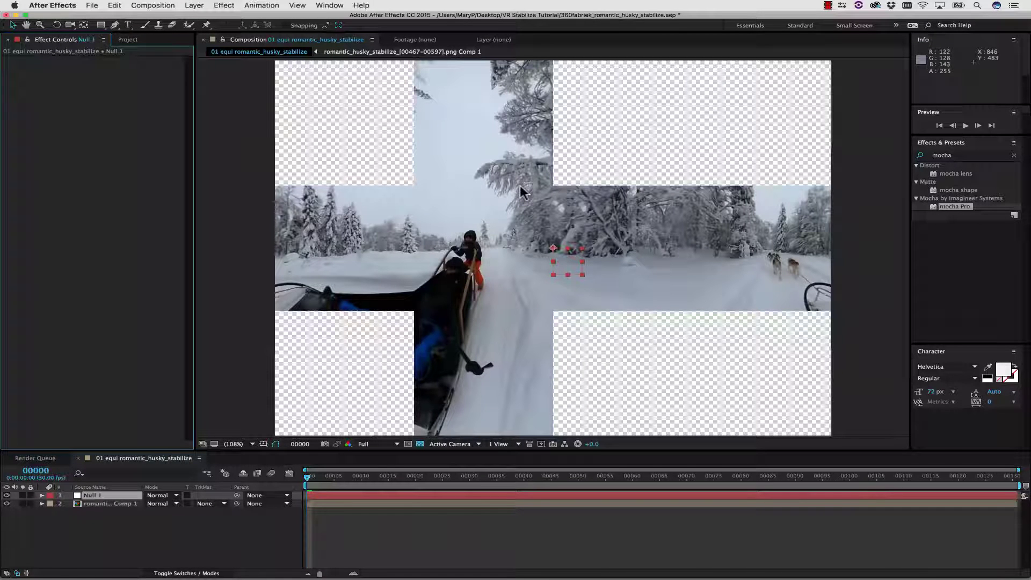
click(117, 6)
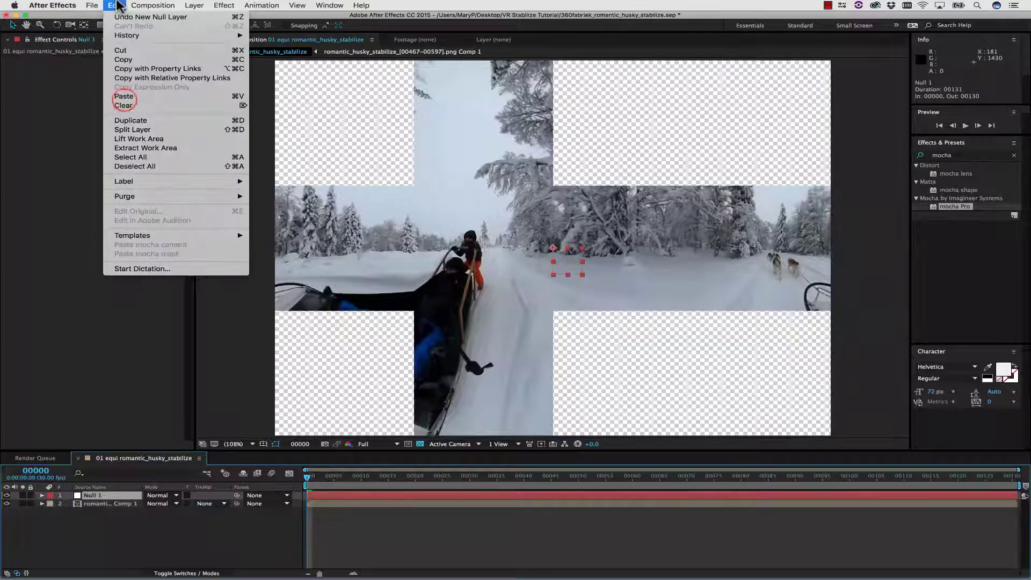
- Paste the mocha tracking keyframes onto Null 1 and separate its Position into X and Y
click(125, 97)
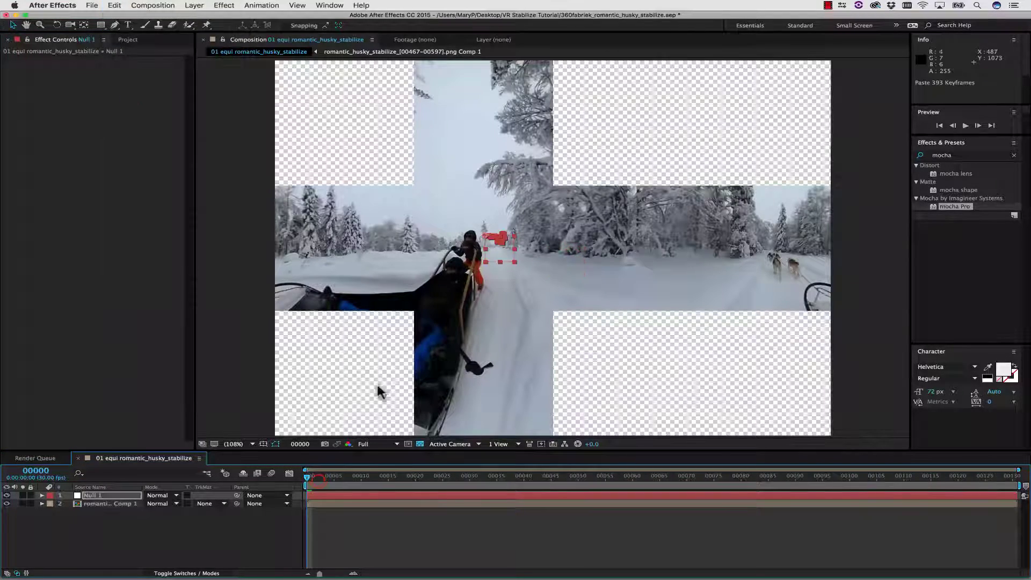
key(space)
click(50, 505)
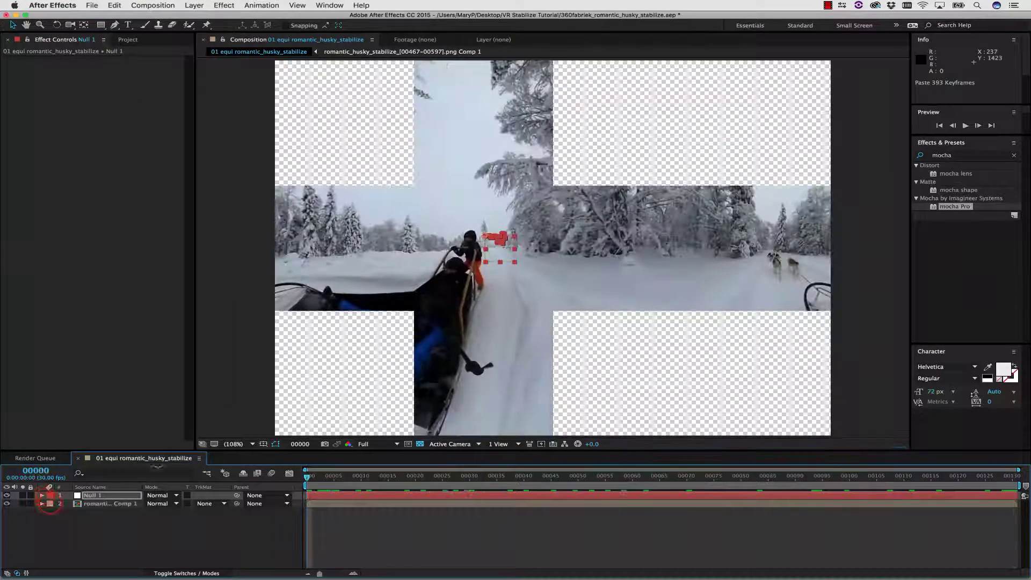
click(42, 496)
click(53, 504)
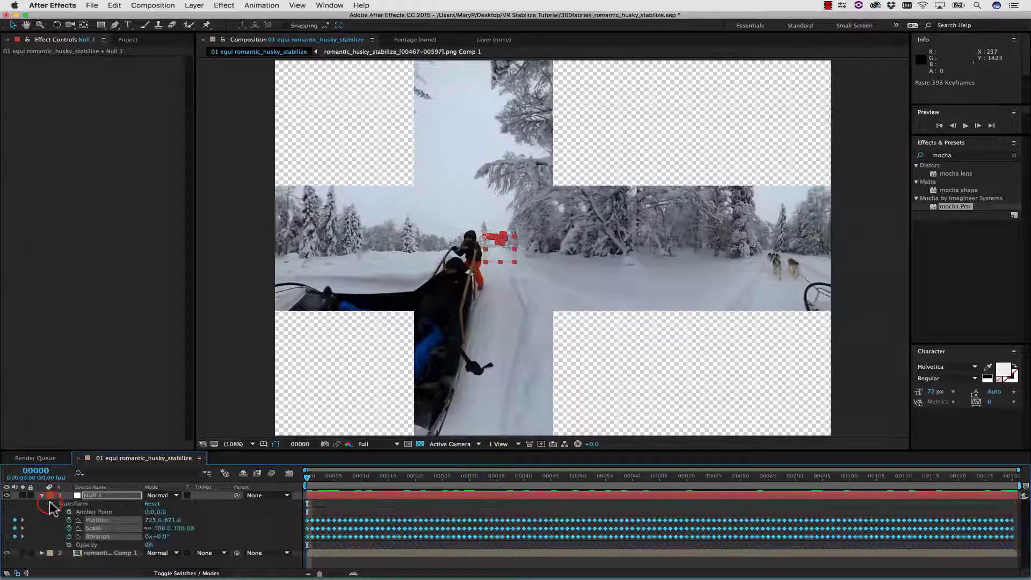
click(230, 520)
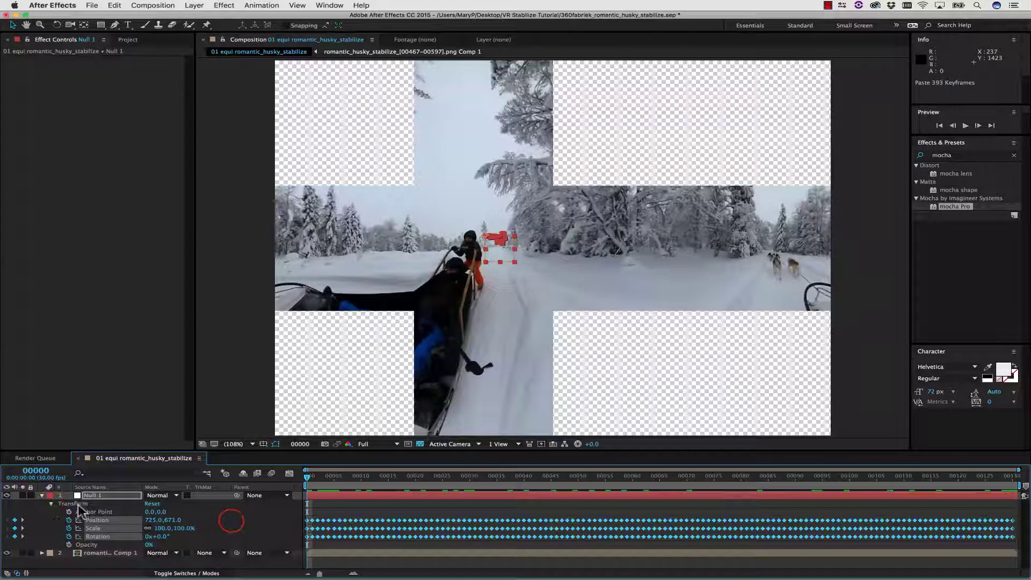
right_click(97, 523)
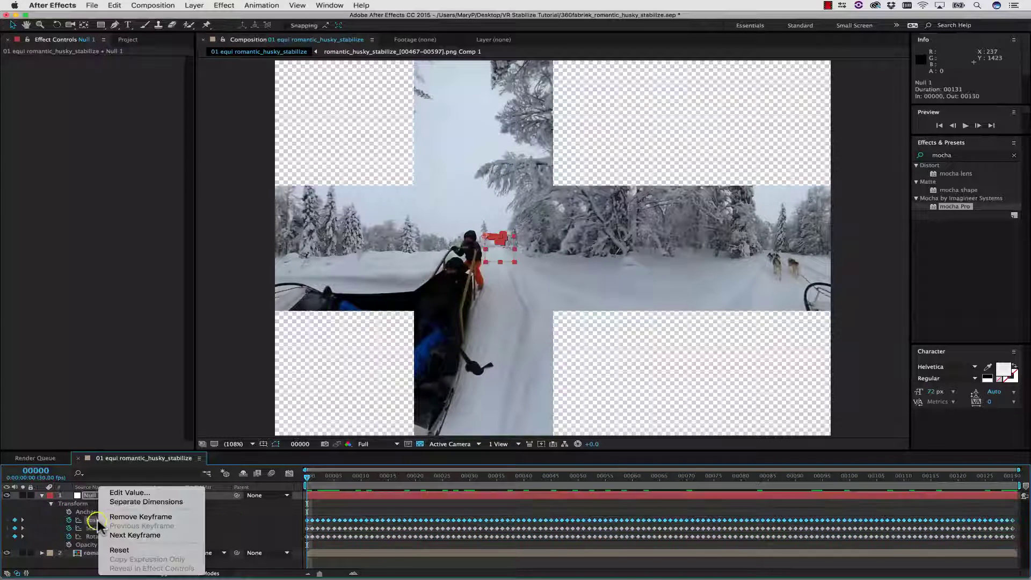
click(130, 502)
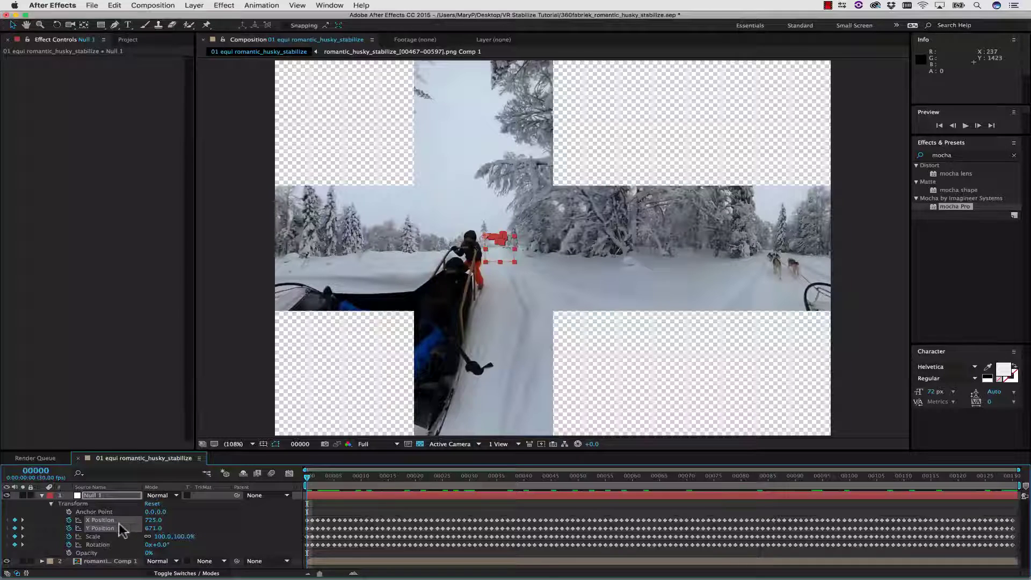
- Remove Null 1's Scale keyframes and select the footage layer beneath it
click(92, 537)
click(69, 536)
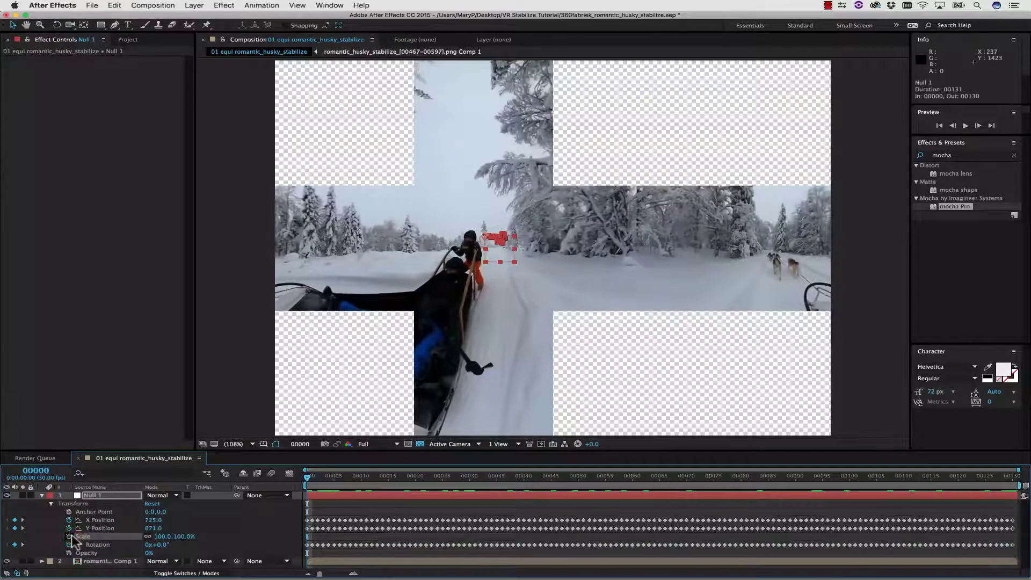
drag(136, 452, 129, 368)
click(42, 474)
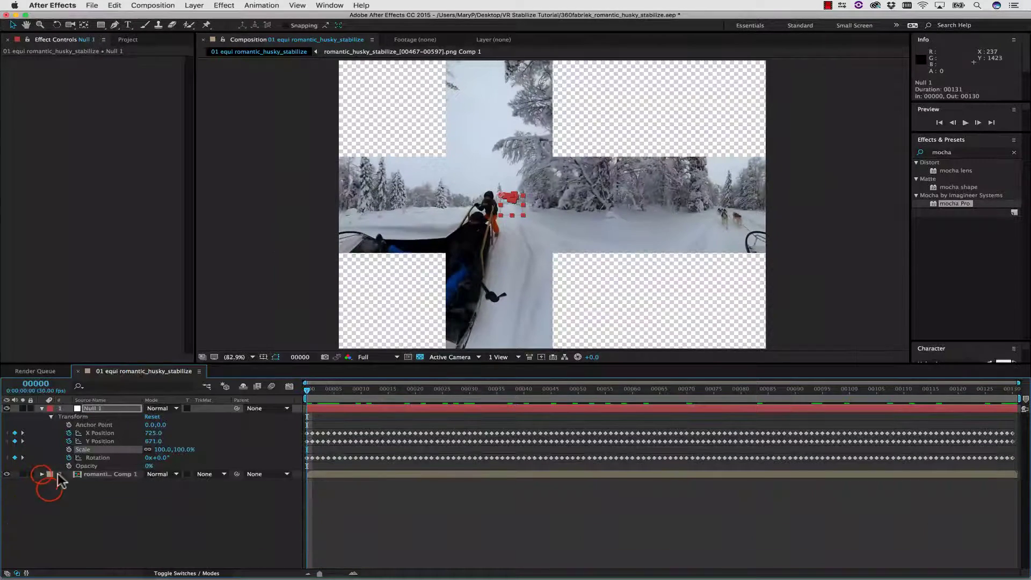
click(123, 472)
click(51, 491)
click(121, 475)
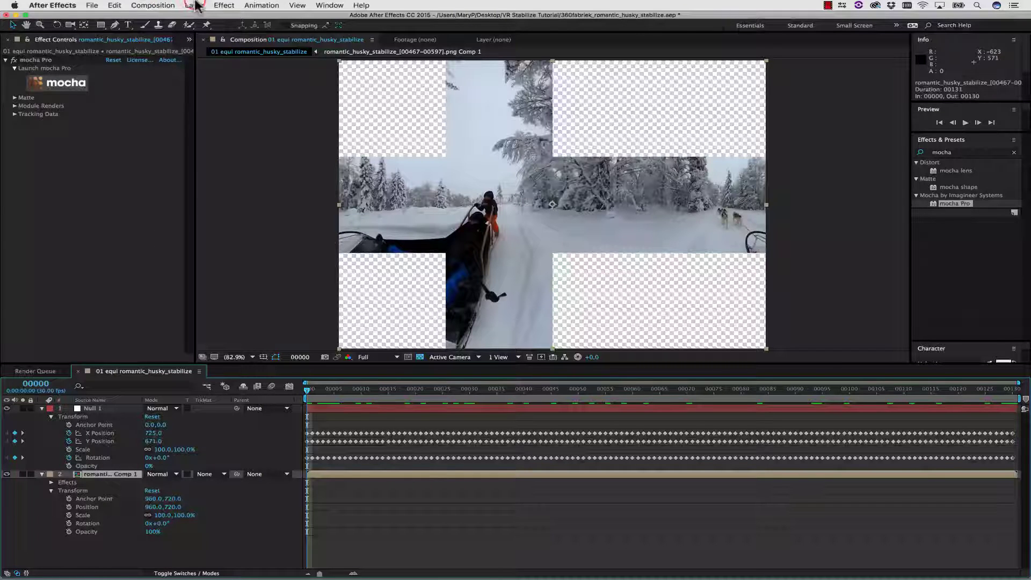
- Pre-compose the footage layer, prefixing the new comp name with 'cube to equi mettle'
click(194, 5)
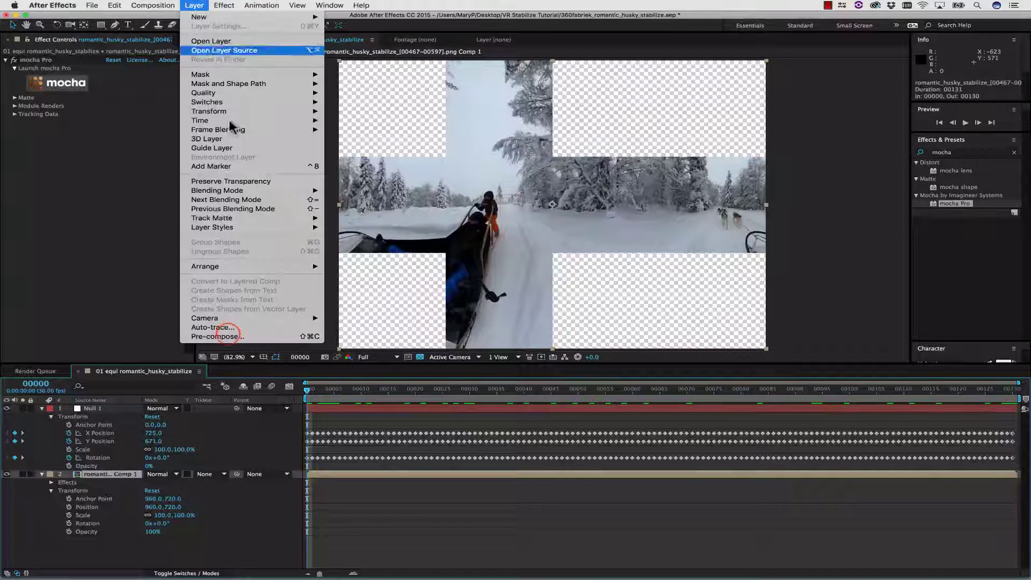
click(232, 337)
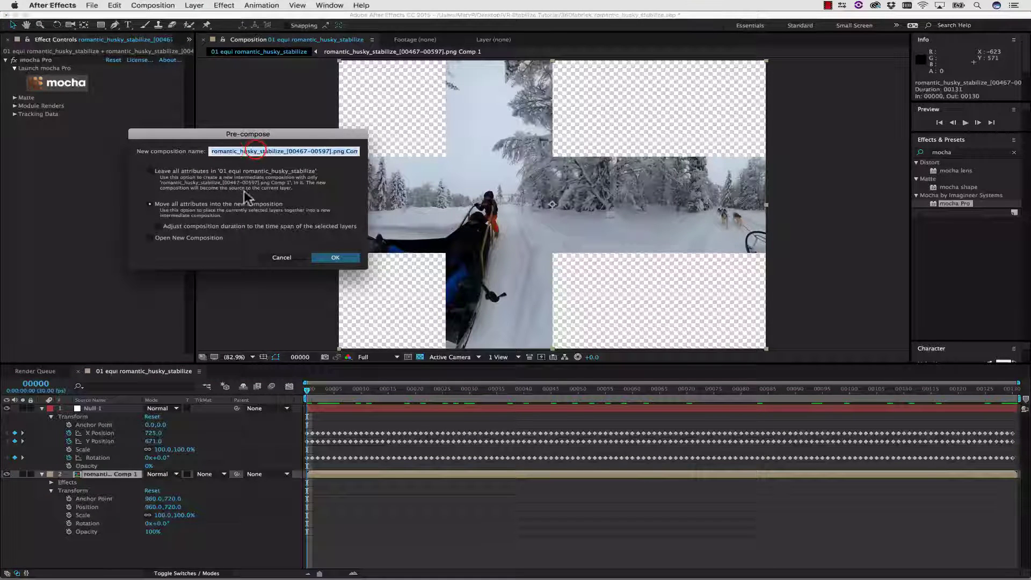
click(258, 151)
click(210, 151)
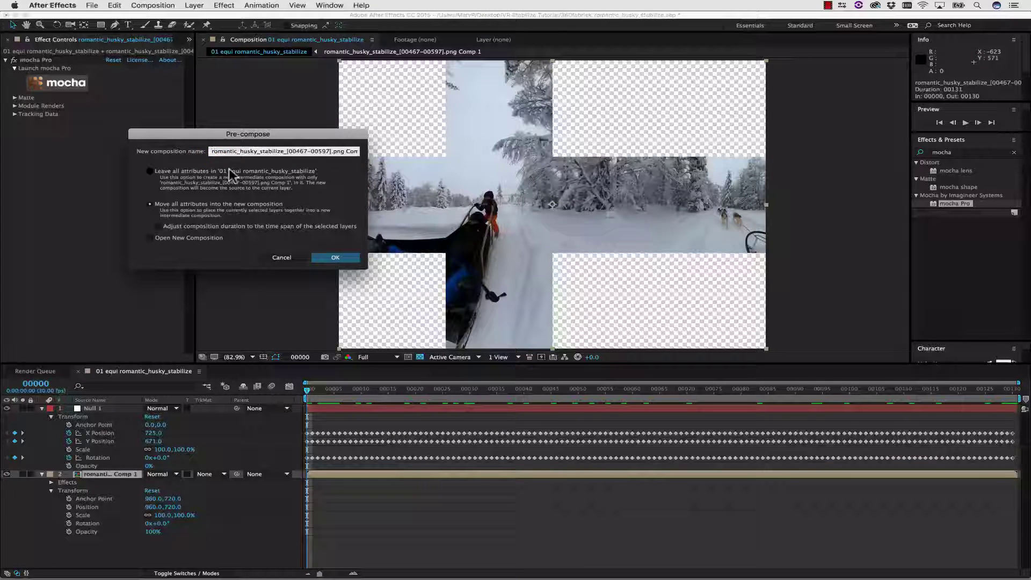
text(cube to )
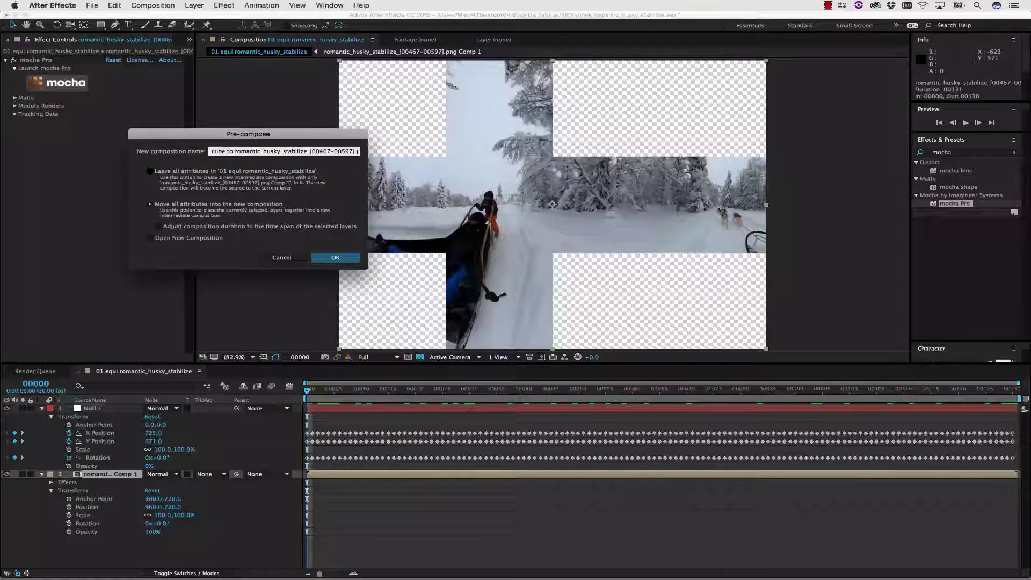
text(equi me)
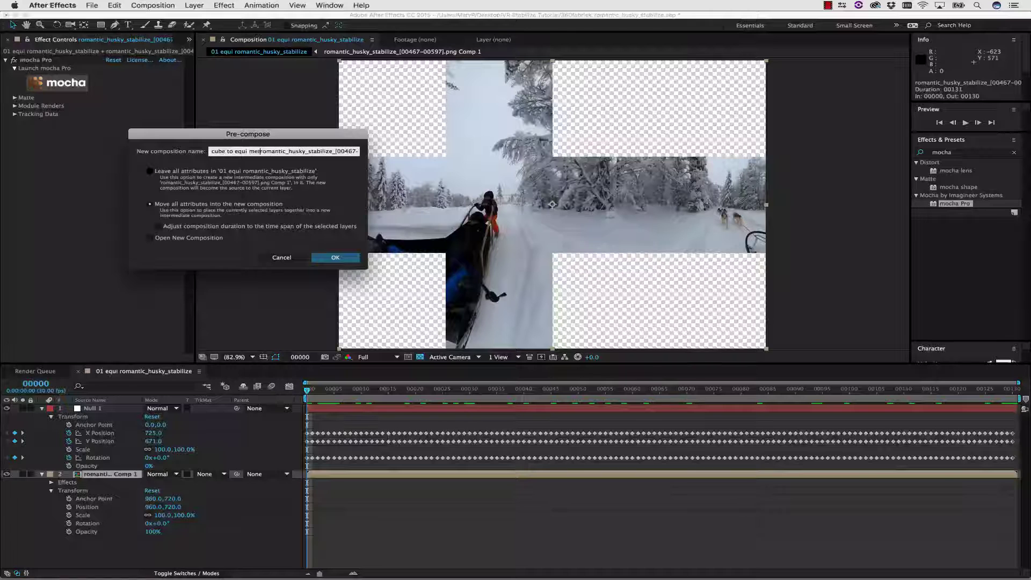
text(ttle)
click(329, 257)
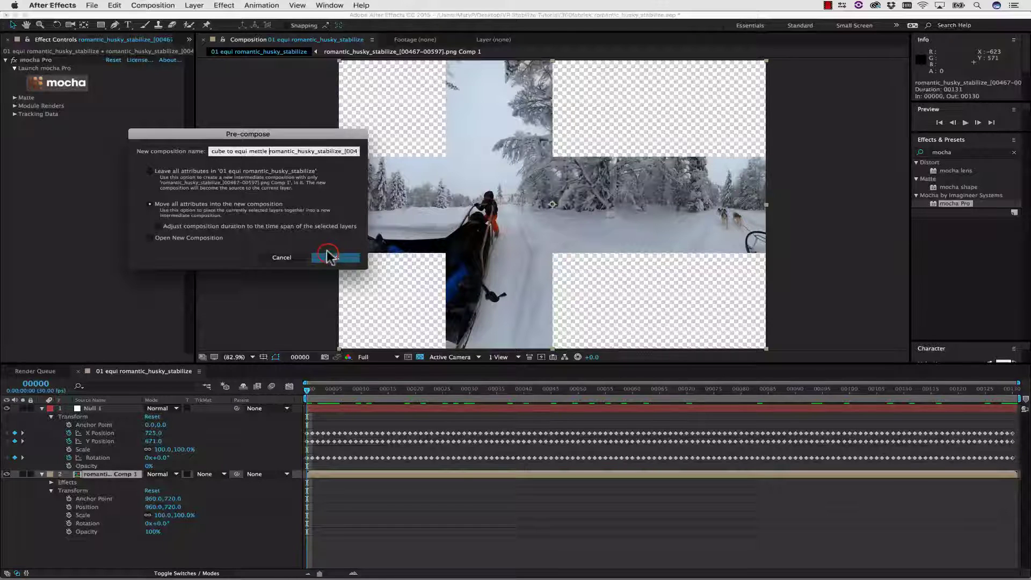
- Apply Mettle SkyBox Converter to the Comp 2 precomp, converting Cube-map back to Equirectangular
click(966, 152)
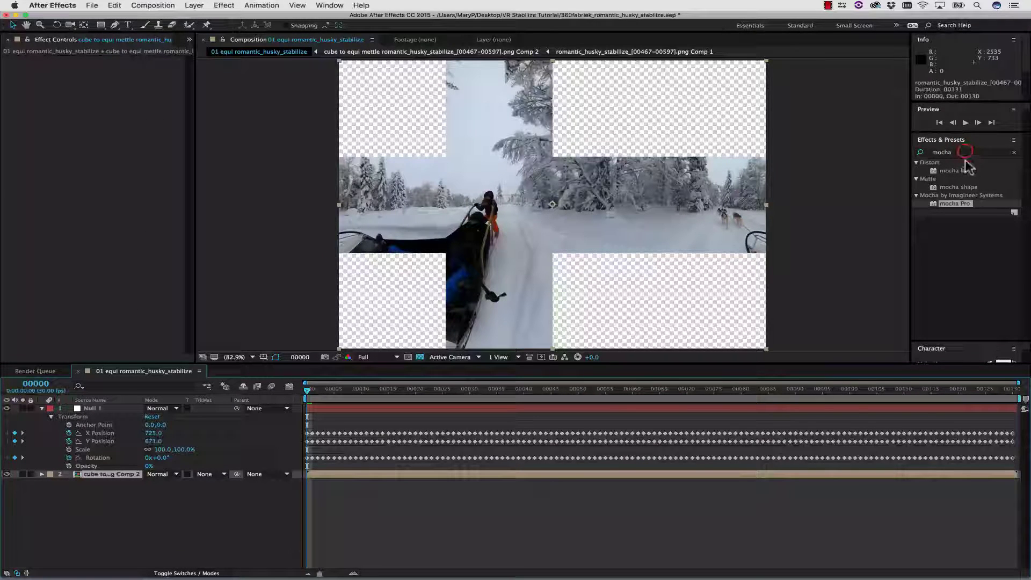
text(mettle)
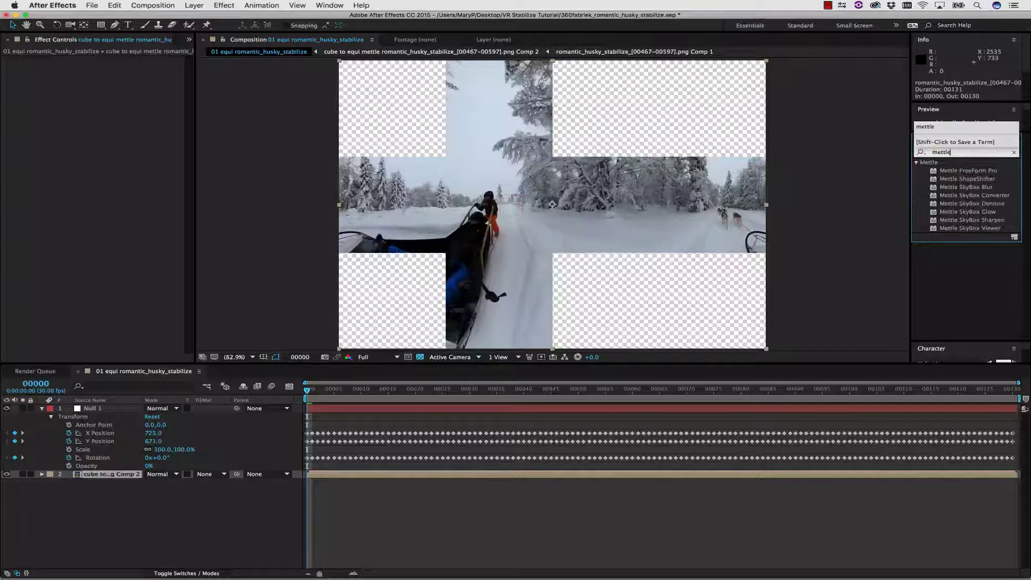
click(999, 195)
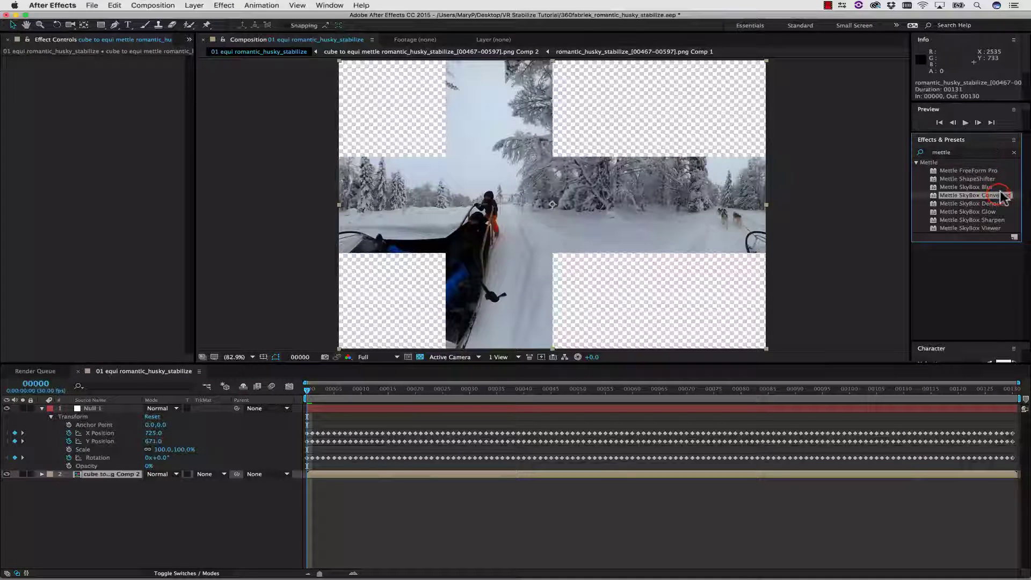
drag(1001, 198, 91, 476)
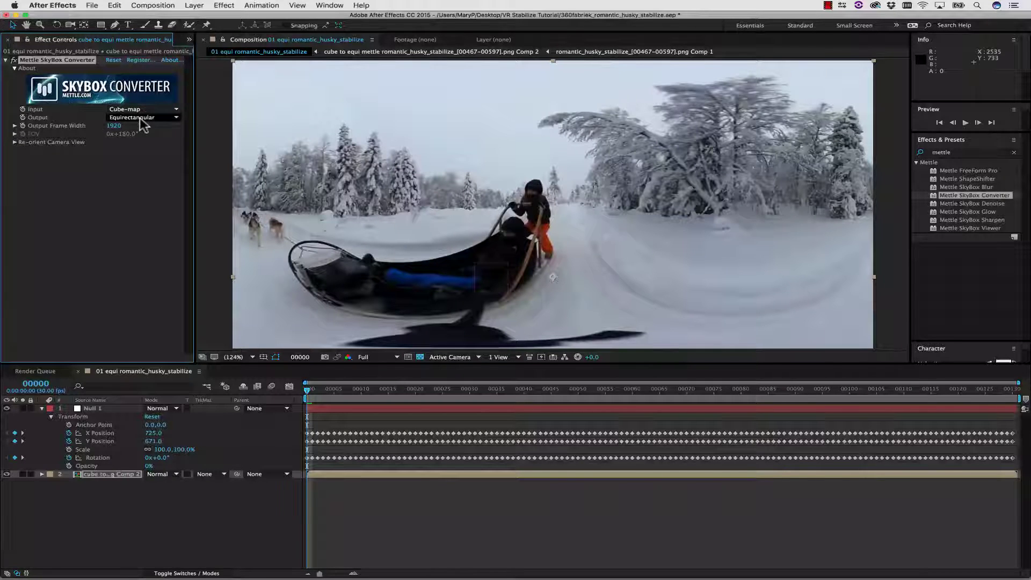
click(13, 143)
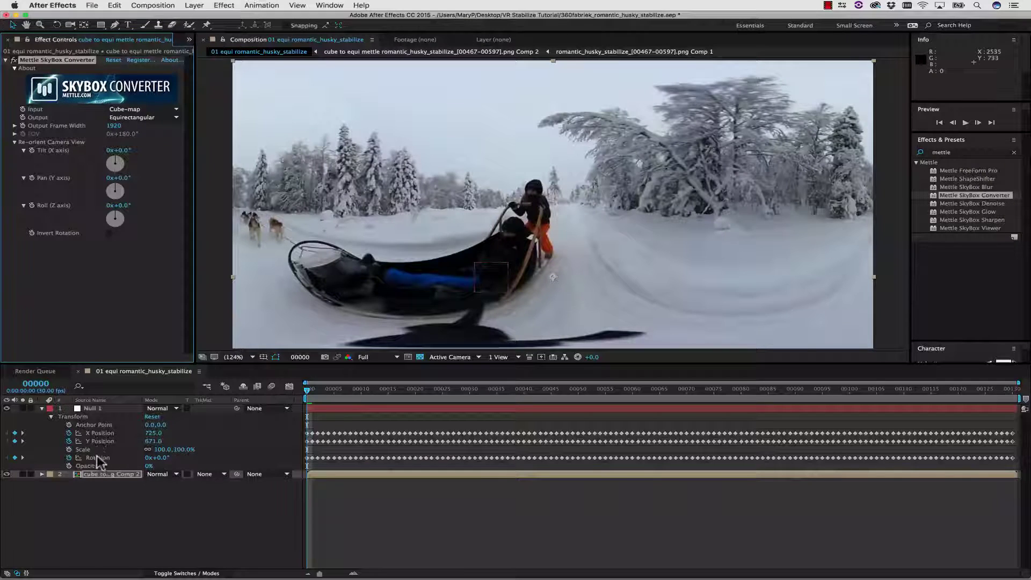
- Reveal the SkyBox Converter's Tilt, Pan and Roll properties on layer 2 in the timeline
click(41, 474)
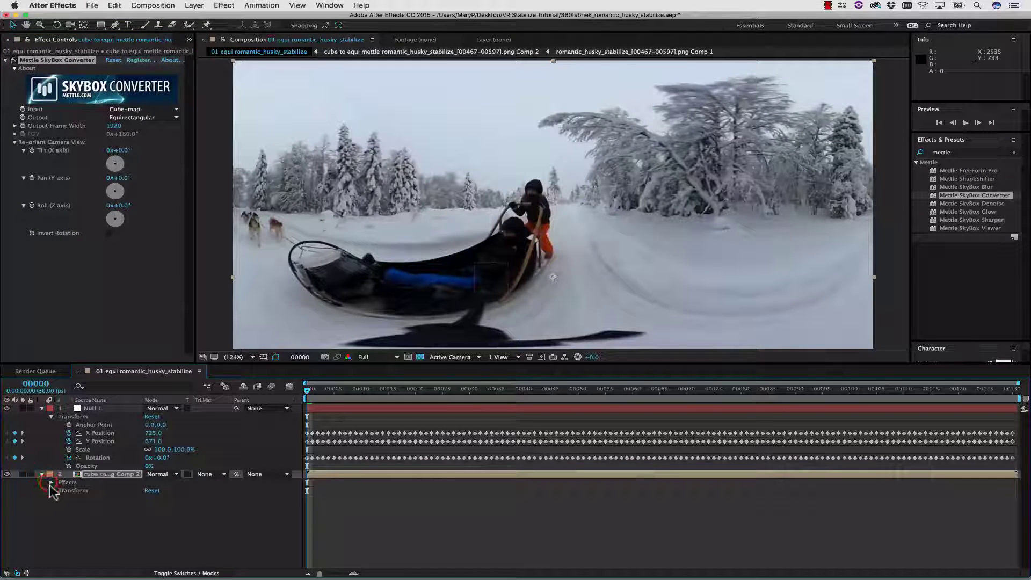
click(51, 482)
click(60, 490)
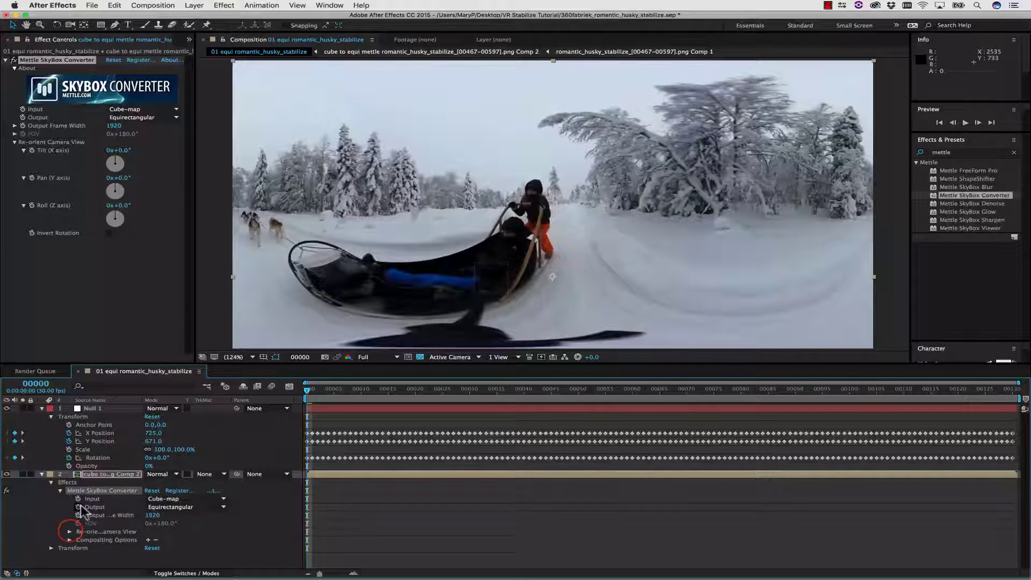
click(70, 531)
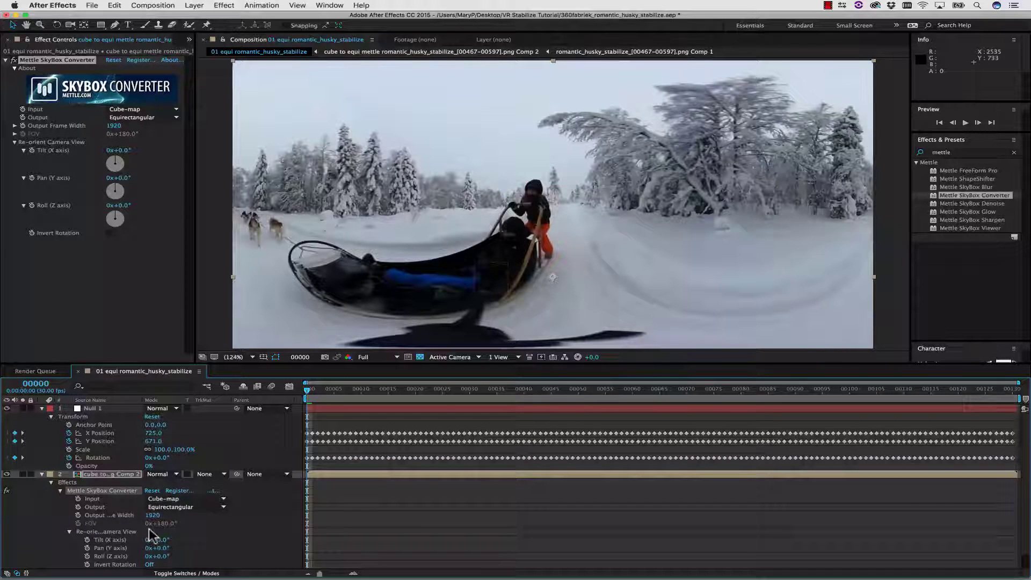
drag(266, 365, 266, 330)
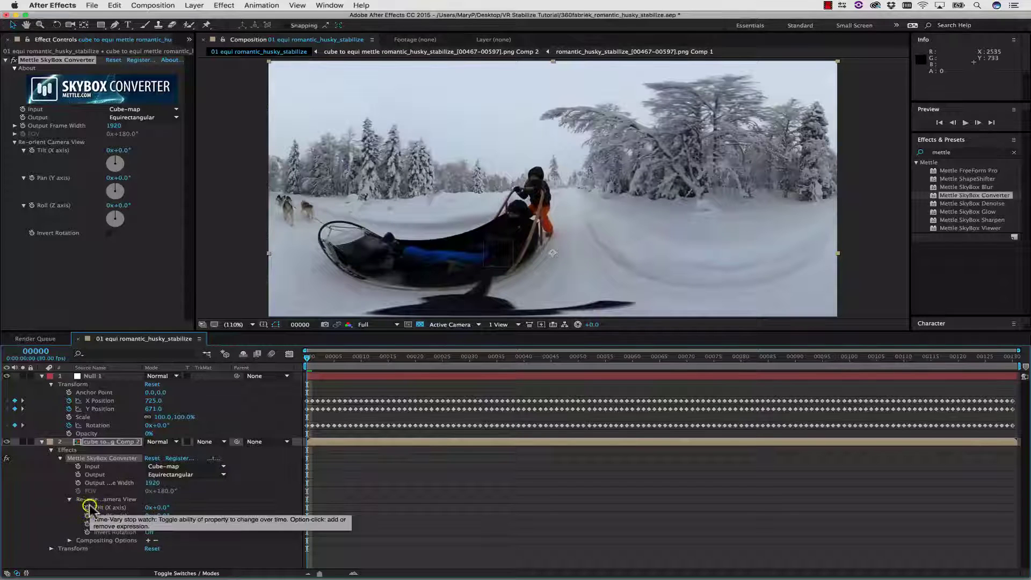
- Add Tilt, Pan and Roll expressions pickwhipped to Null 1's X Position, Y Position and Rotation
alt+click(87, 507)
alt+click(87, 524)
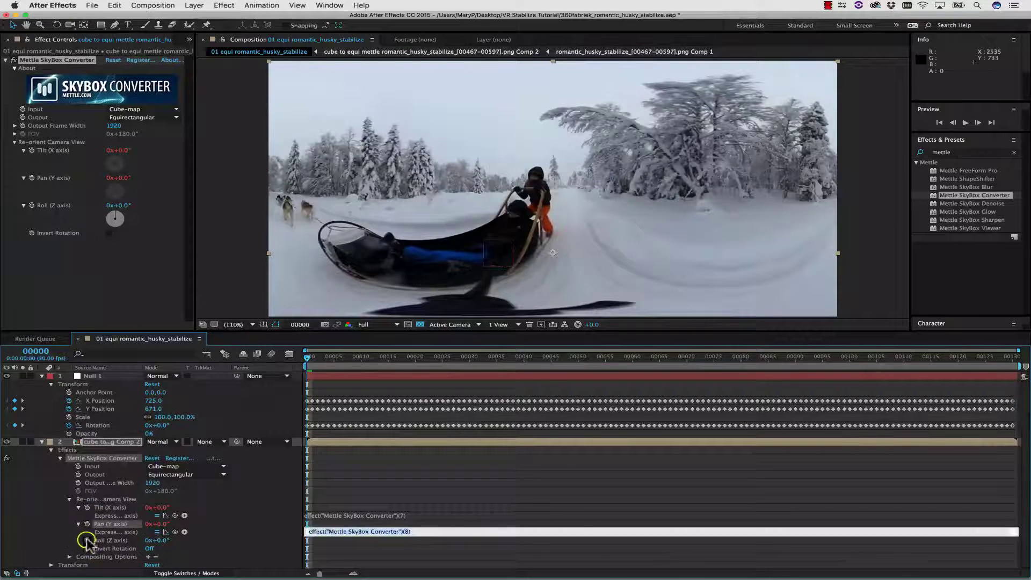
alt+click(87, 541)
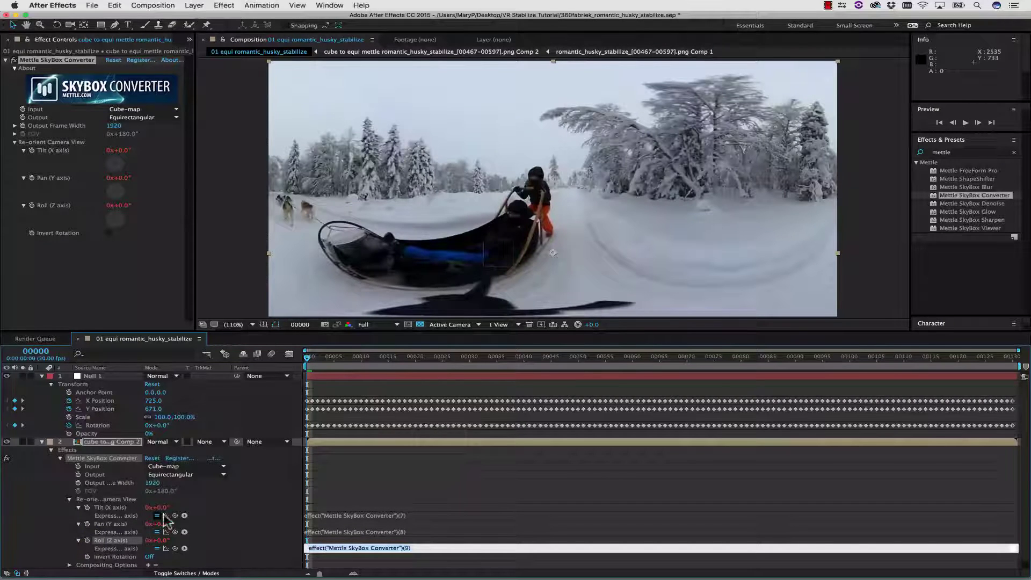
drag(175, 516, 153, 404)
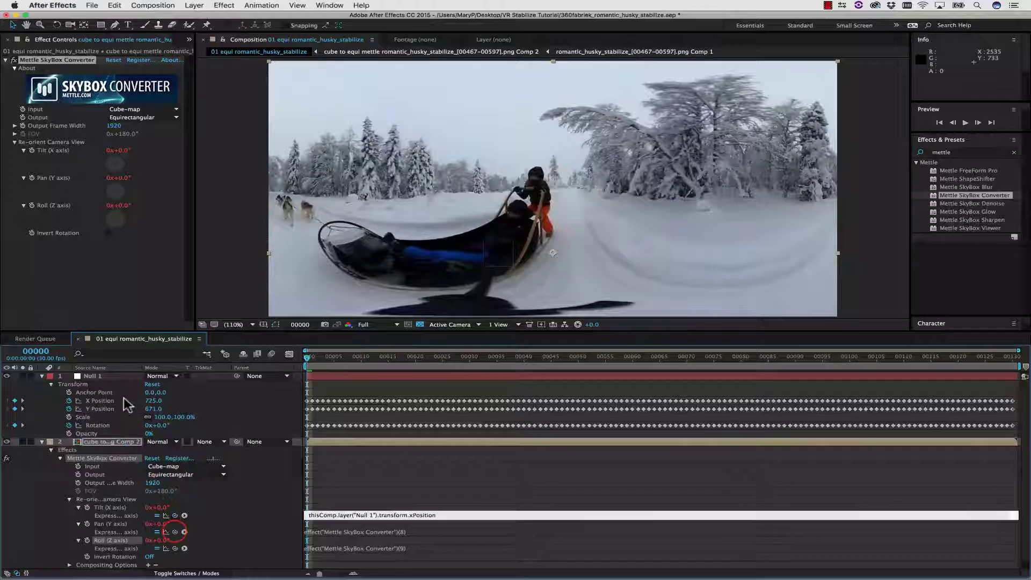
drag(175, 531, 102, 409)
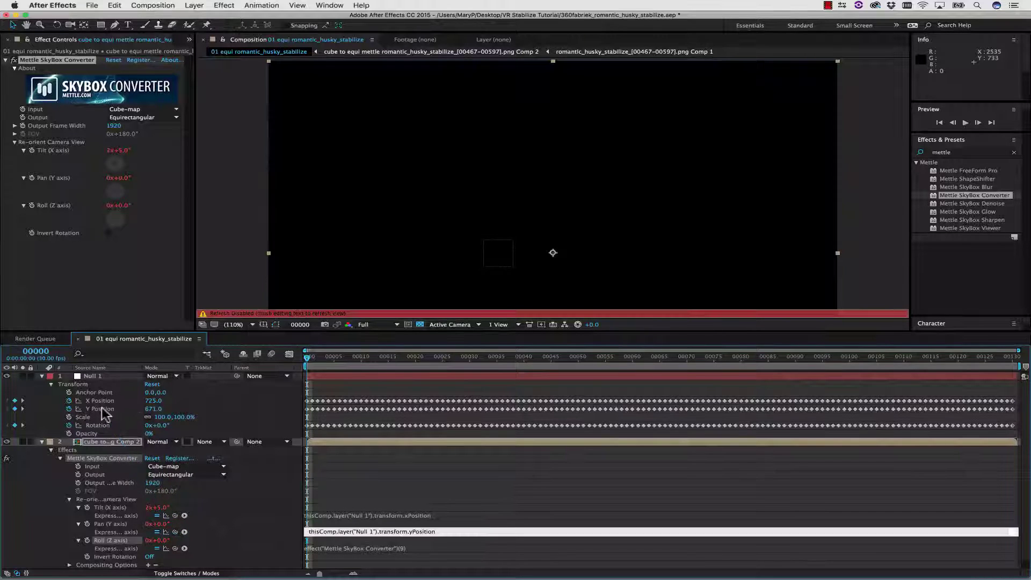
drag(175, 548, 109, 430)
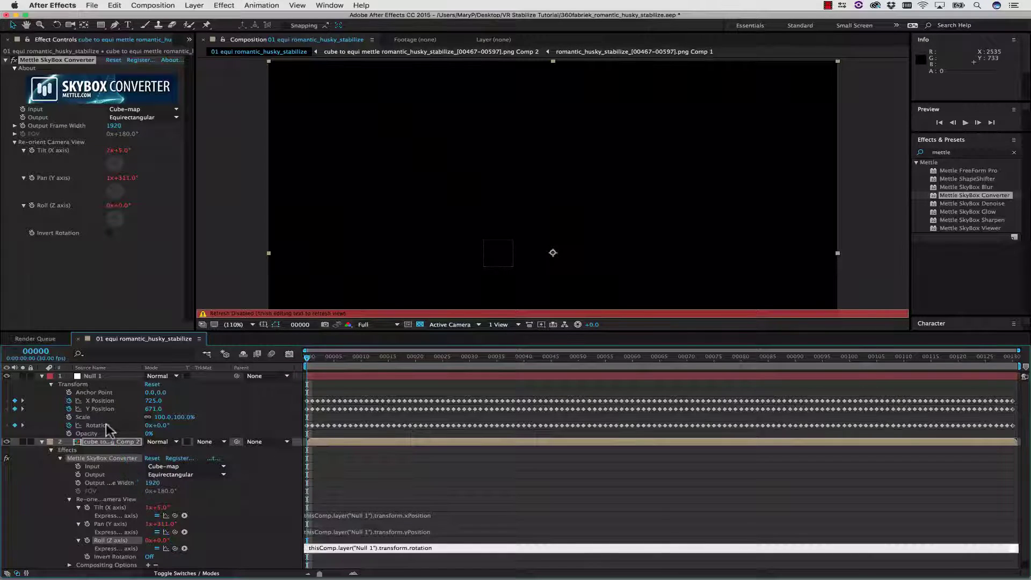
- Append *360/1920 +value to the Tilt expression, based on the 1920 x 960 comp width
click(442, 516)
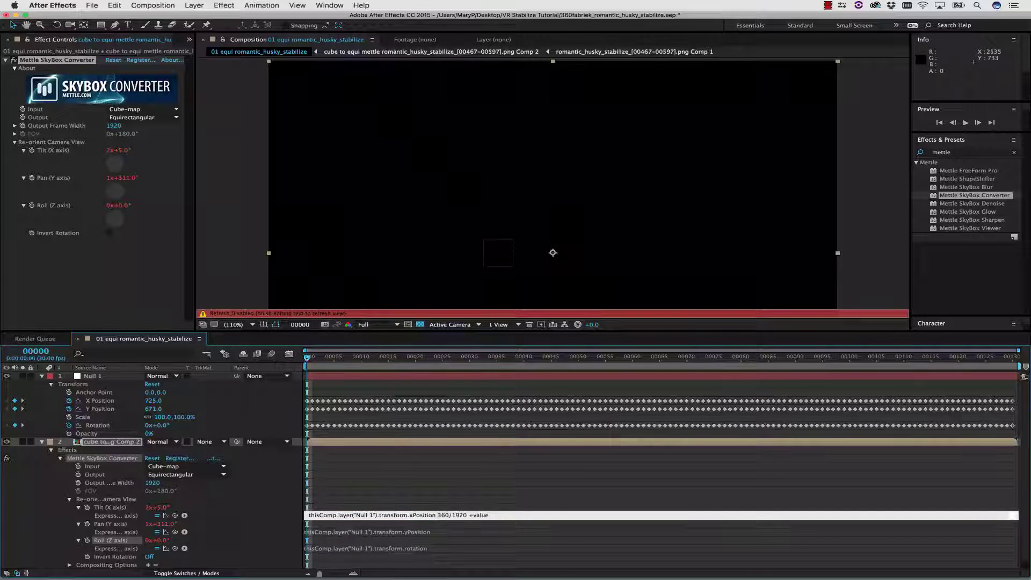
text(*)
click(204, 61)
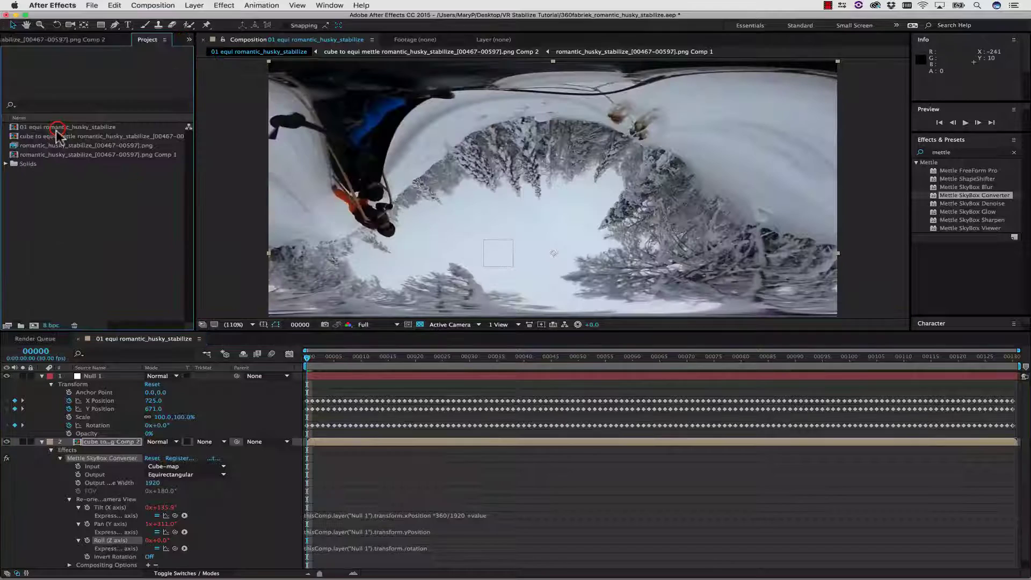
click(58, 128)
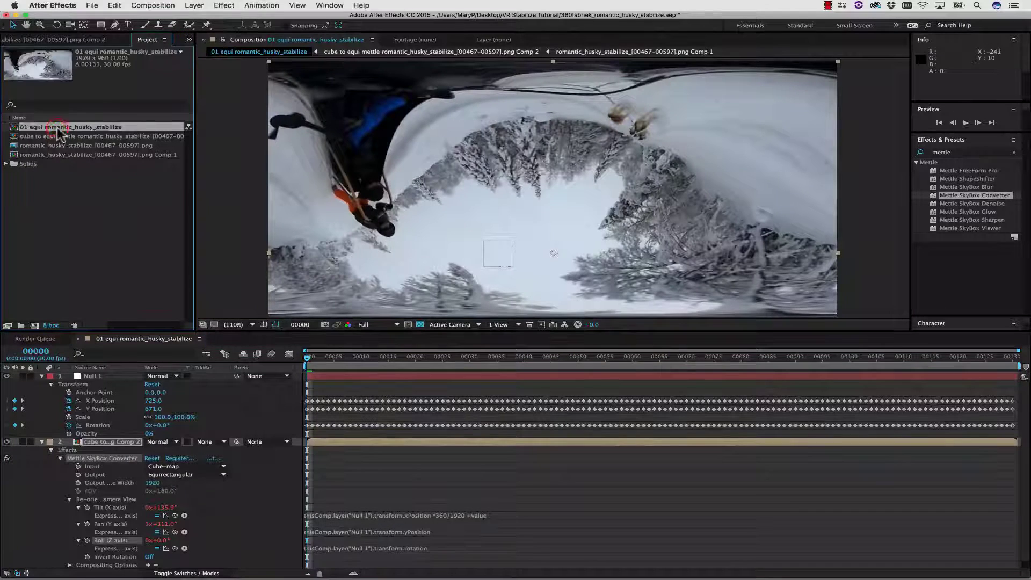
click(96, 40)
click(478, 515)
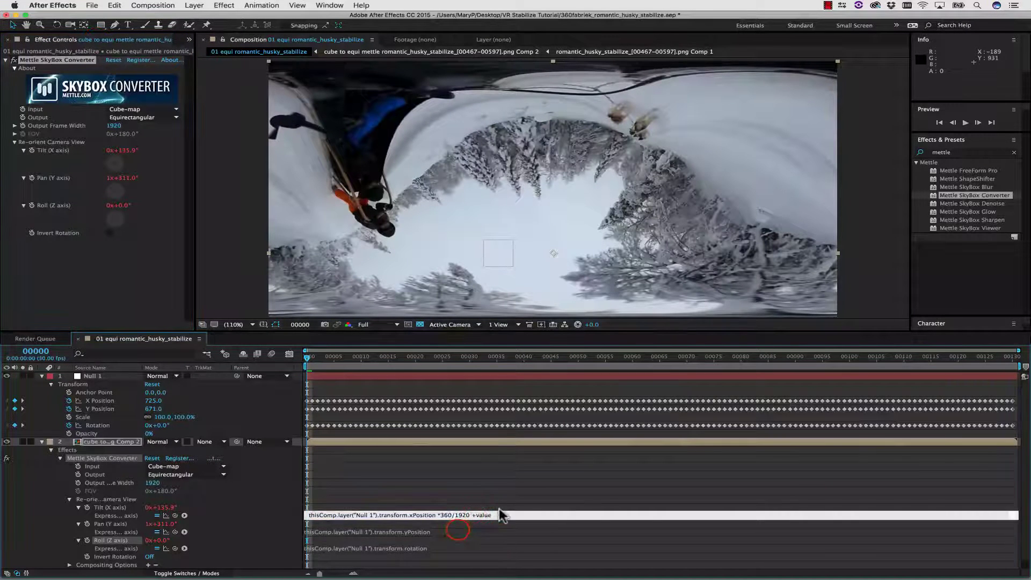
- Append the same *360/1920 +value degree conversion to the Pan expression
click(447, 532)
click(445, 532)
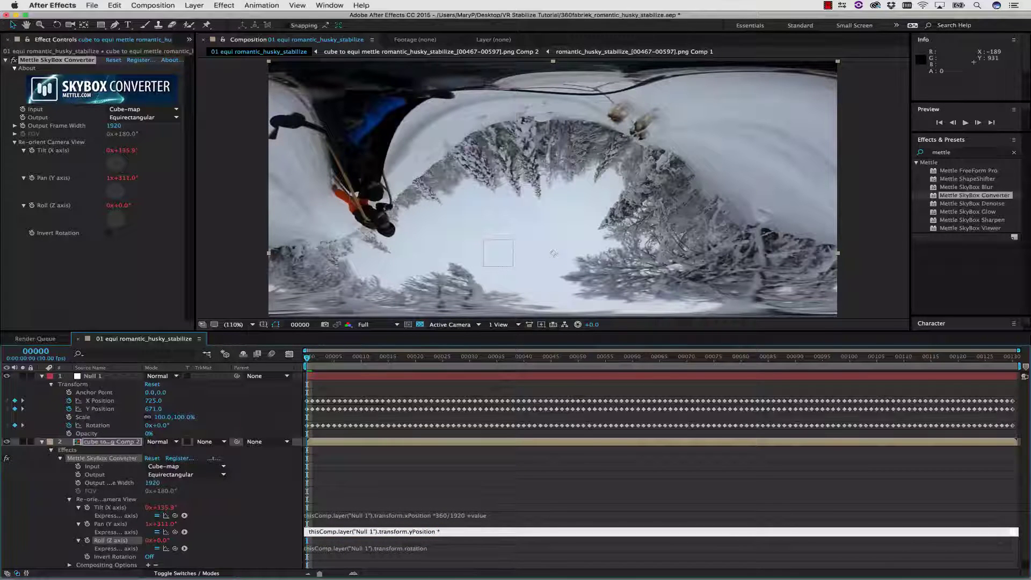
text(*)
text(360/1920 +value)
- Append +value to the Roll expression and commit it
click(439, 548)
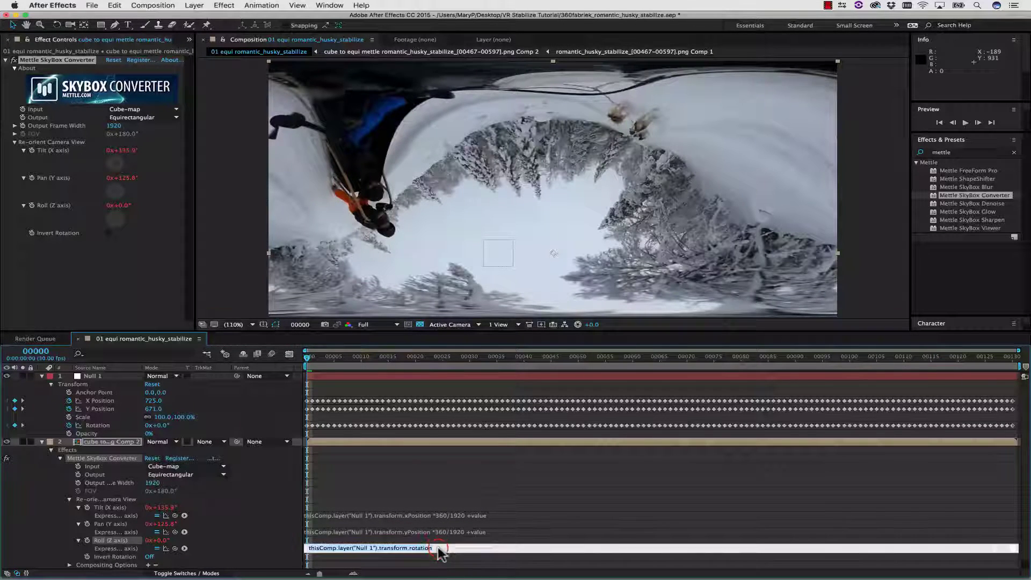
click(436, 548)
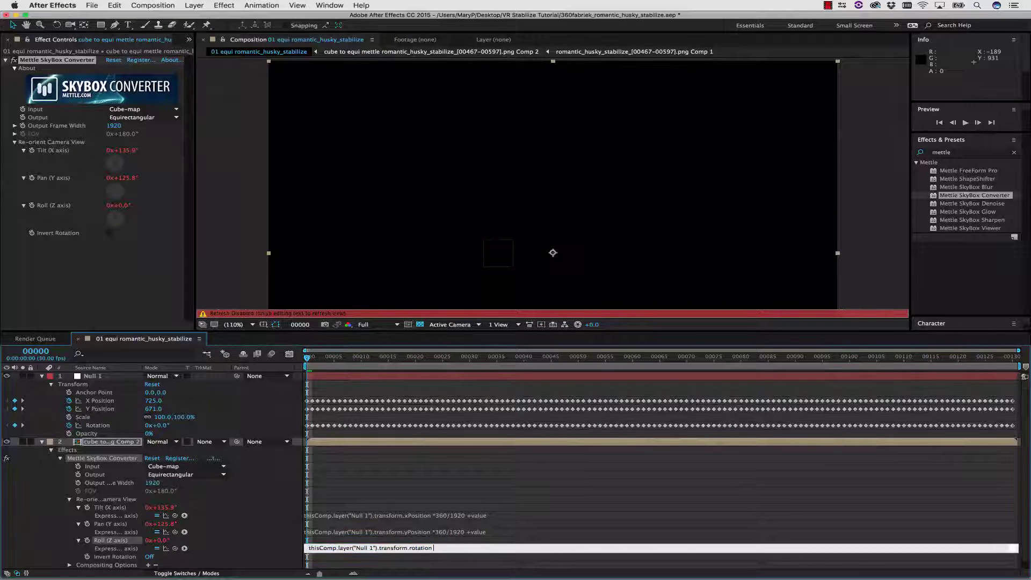
text(+value)
click(524, 538)
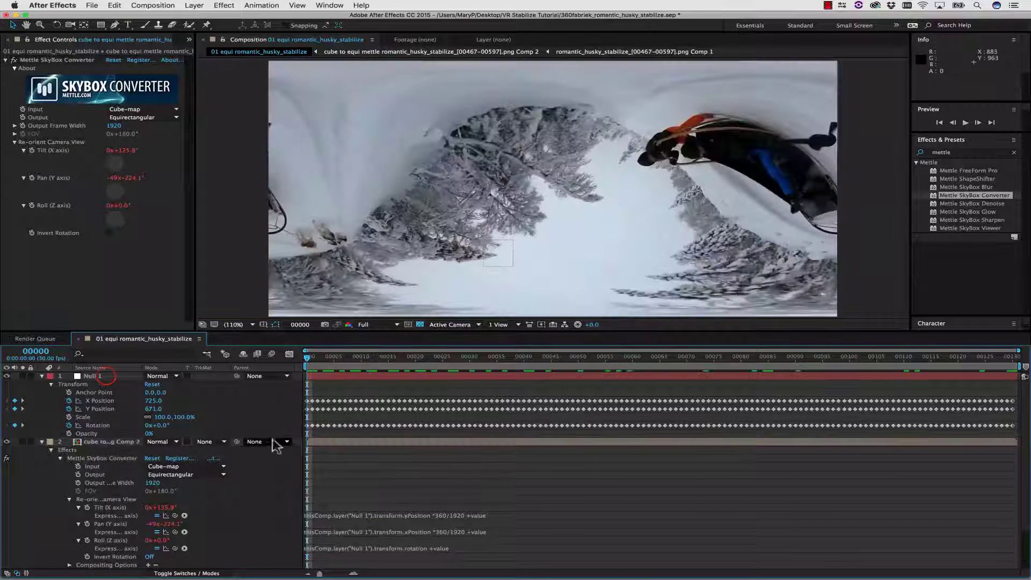
- Pre-compose Null 1 and the cube layer into Pre-comp 1, adding SkyBox Converter with Tilt 231°
click(110, 376)
shift+click(107, 440)
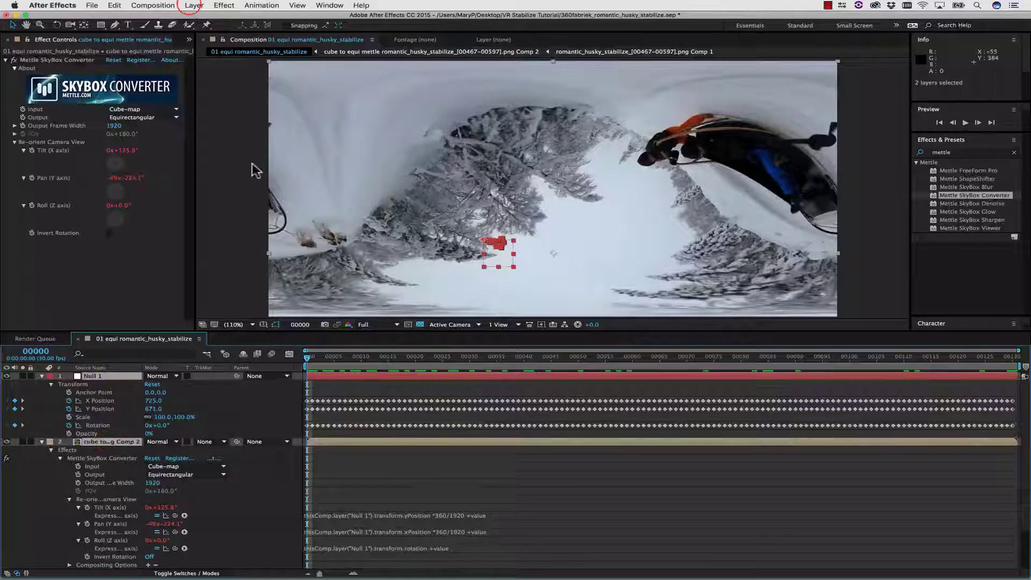
click(193, 6)
click(216, 337)
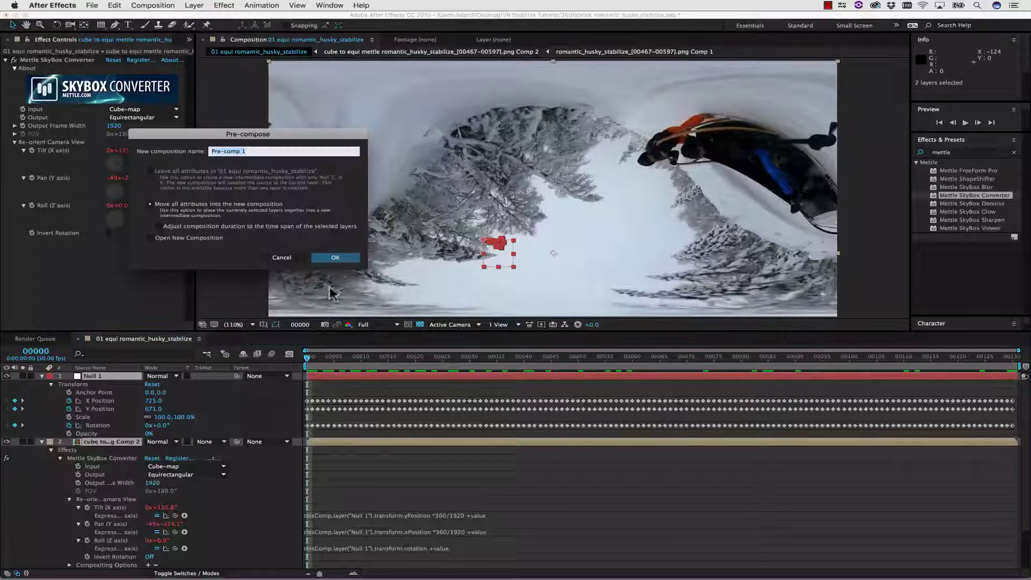
click(349, 262)
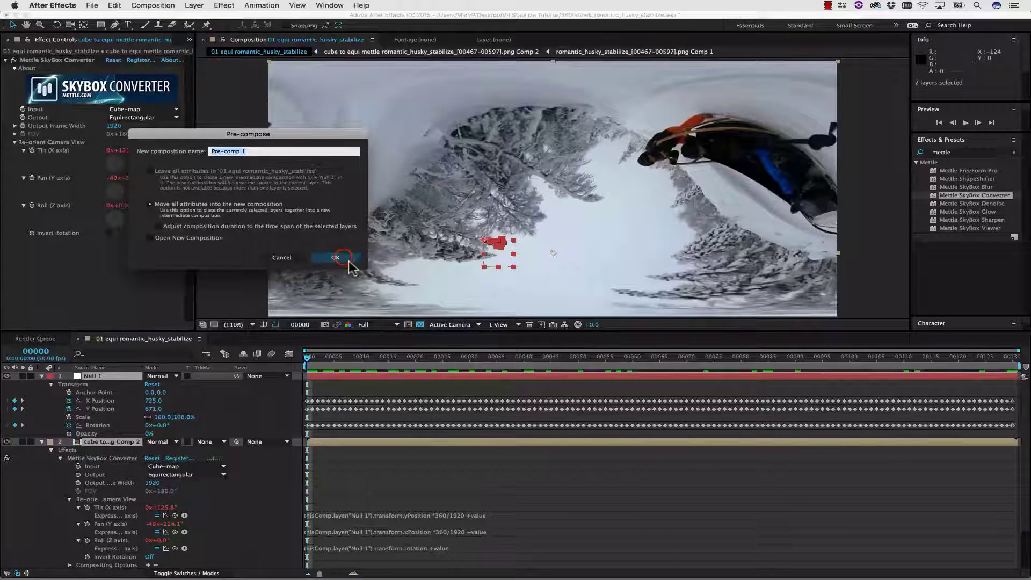
drag(971, 196, 125, 374)
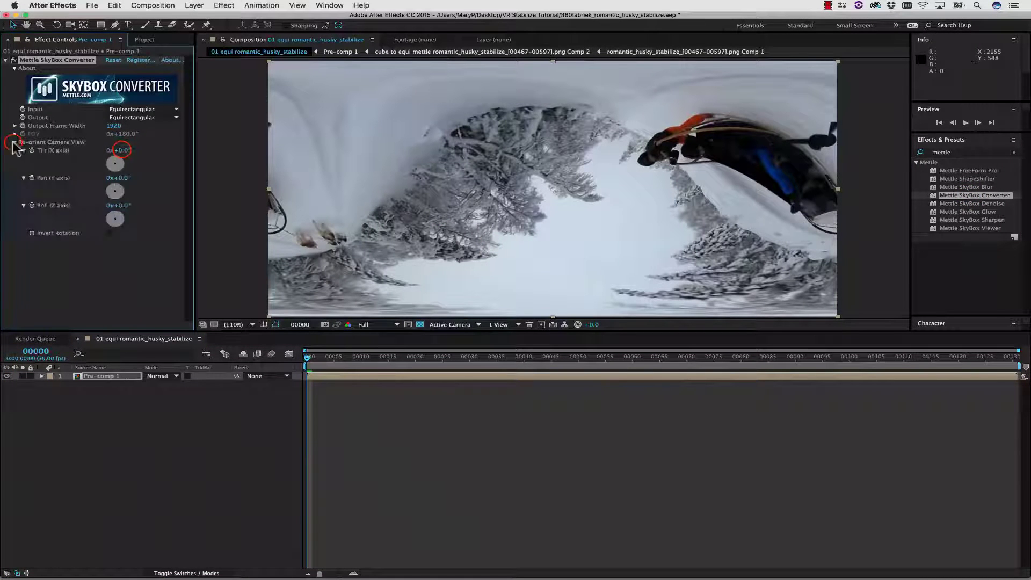
drag(119, 150, 246, 150)
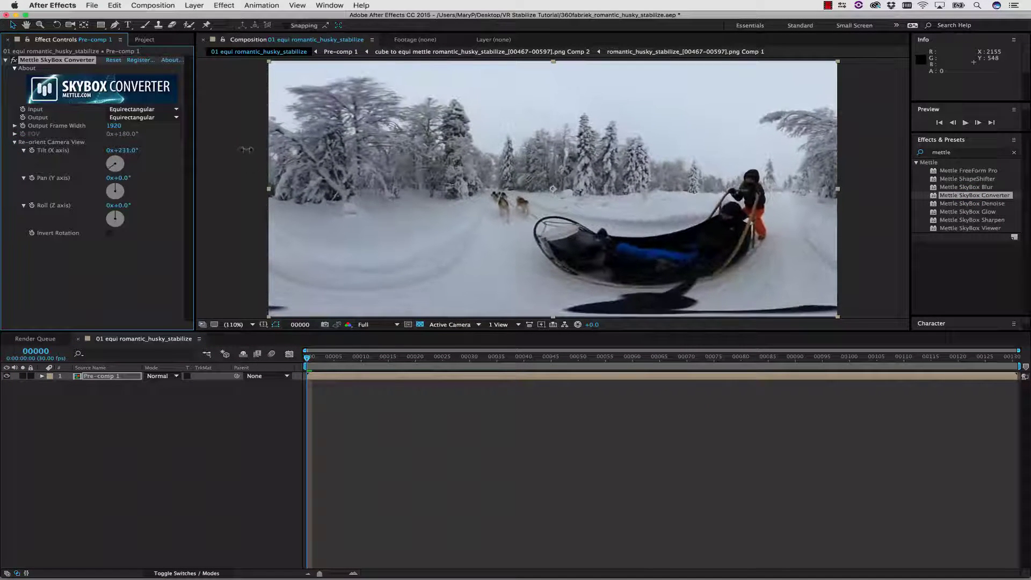